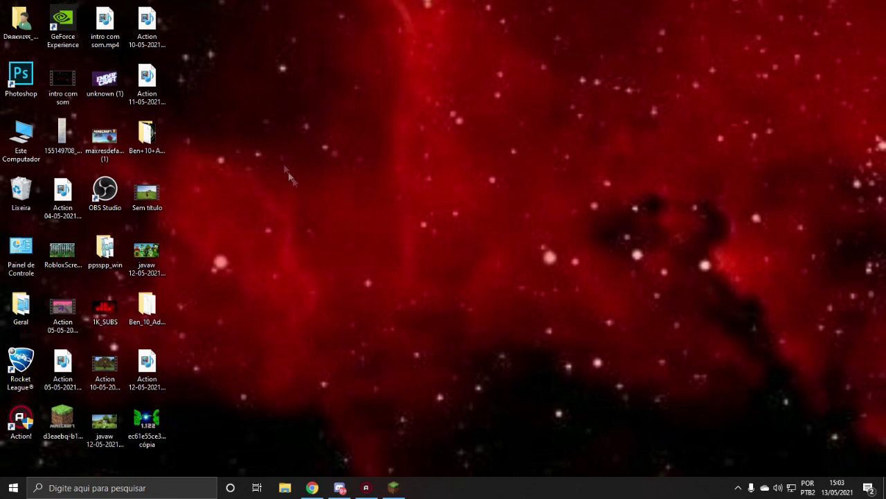
Switch to Chrome and review the Ben 10 Addon's main file and recent file versions on CurseForge
{"action": "left_click", "coordinate": [313, 487]}
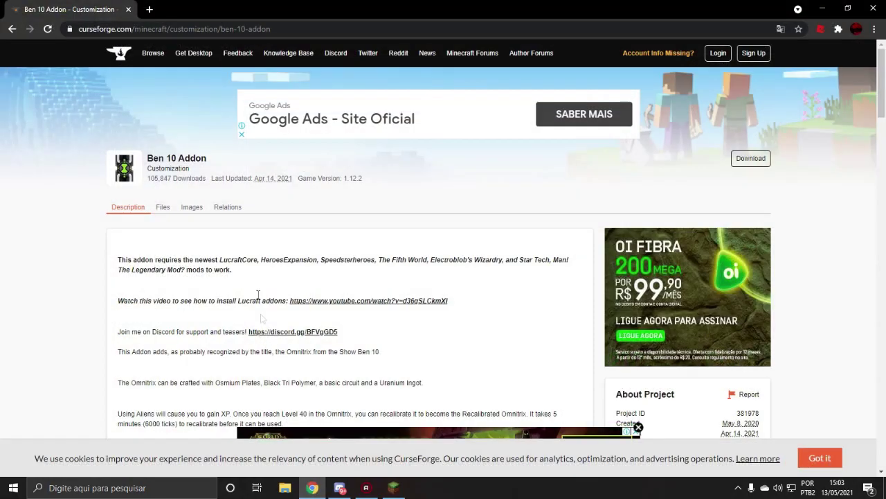
{"action": "left_click", "coordinate": [164, 205]}
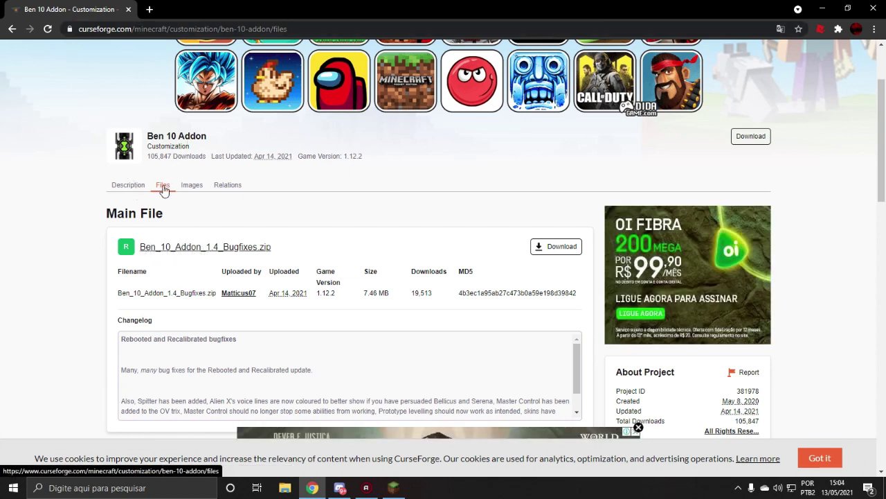
{"action": "scroll", "coordinate": [118, 222], "scroll_direction": "down", "scroll_amount": 5}
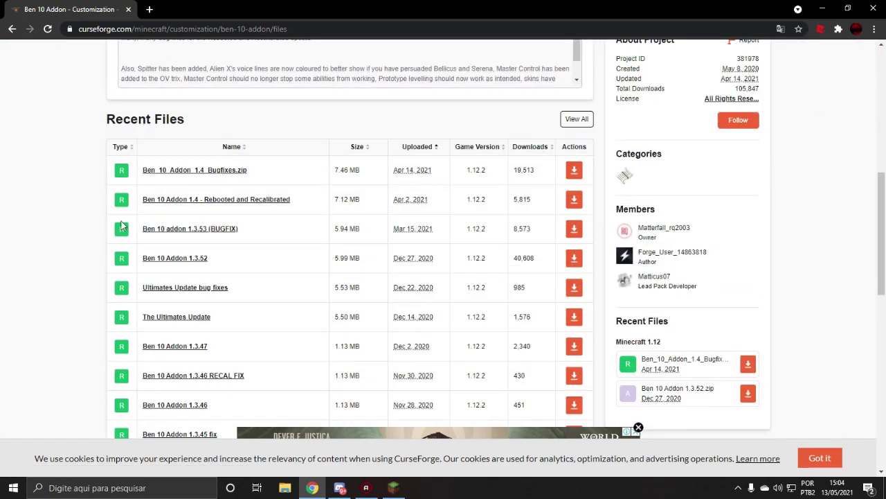
{"action": "scroll", "coordinate": [121, 225], "scroll_direction": "up", "scroll_amount": 1}
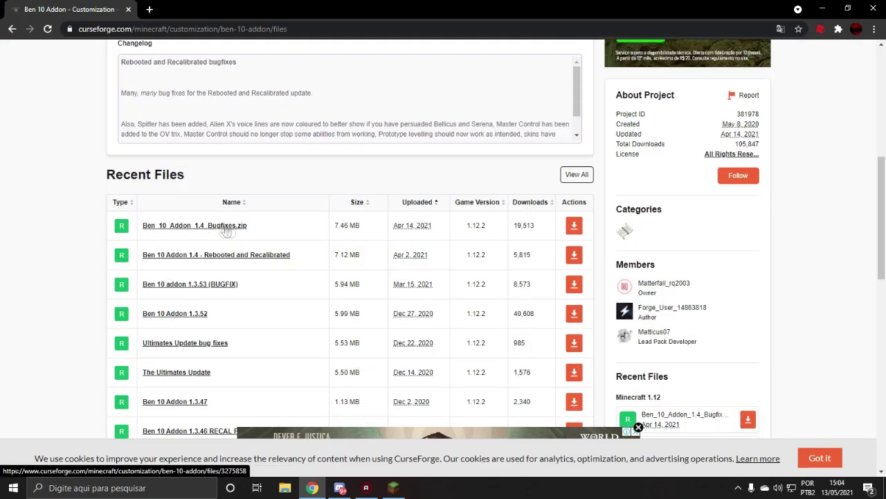
{"action": "scroll", "coordinate": [228, 231], "scroll_direction": "up", "scroll_amount": 3}
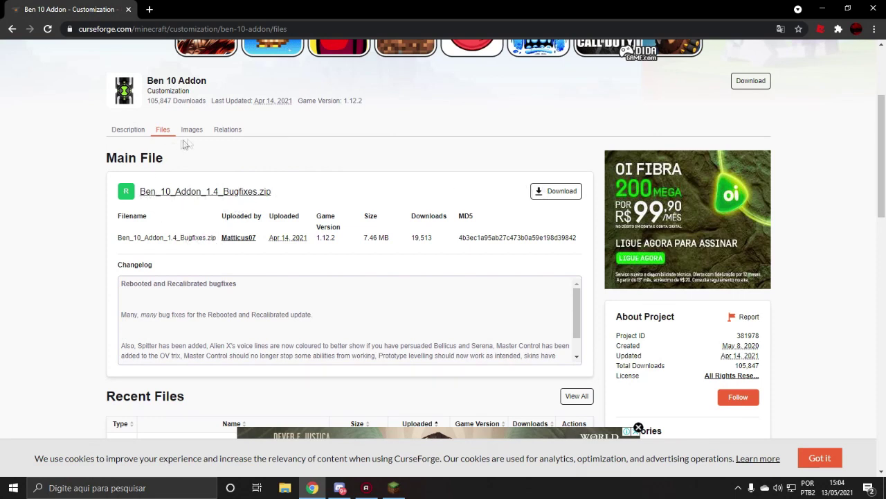
Examine the list of mods the Ben 10 Addon depends on
{"action": "left_click", "coordinate": [222, 133]}
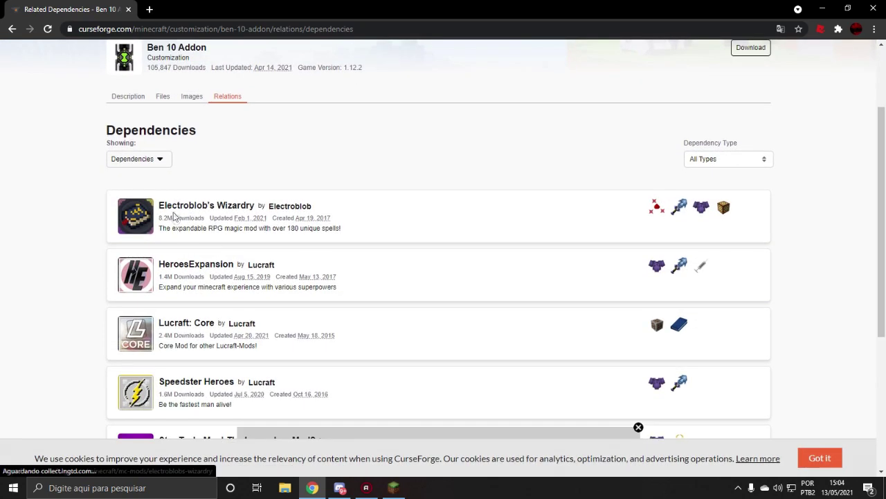
{"action": "scroll", "coordinate": [178, 209], "scroll_direction": "down", "scroll_amount": 2}
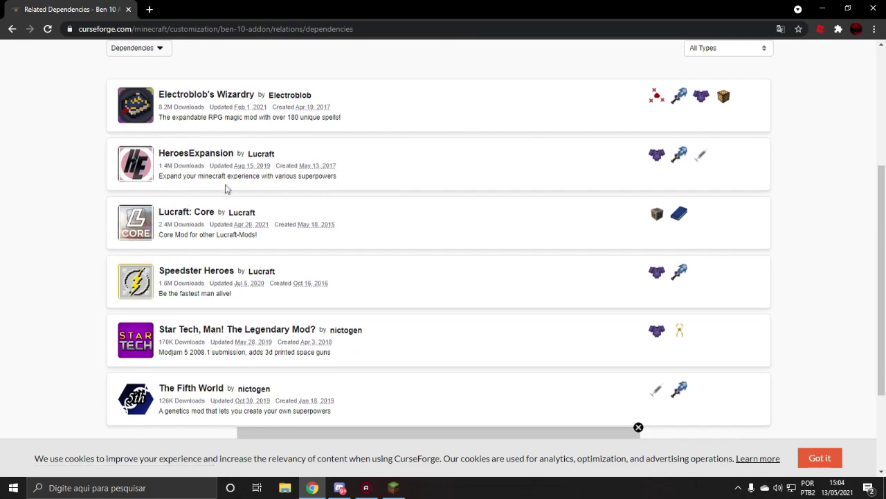
{"action": "scroll", "coordinate": [225, 188], "scroll_direction": "down", "scroll_amount": 2}
{"action": "left_click", "coordinate": [190, 165]}
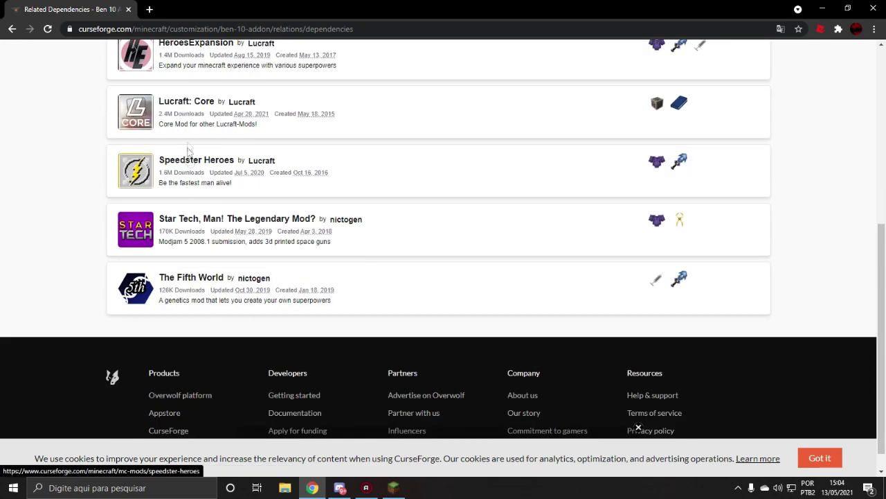
{"action": "scroll", "coordinate": [189, 162], "scroll_direction": "up", "scroll_amount": 2}
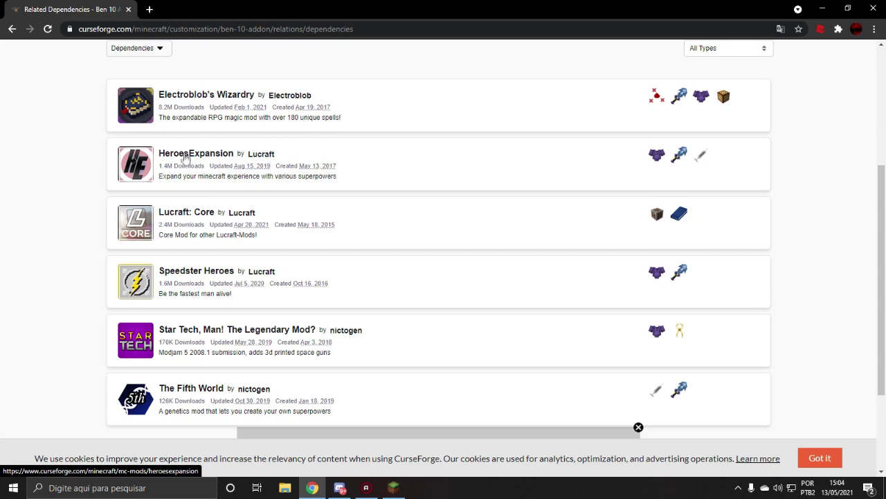
View the available files of the HeroesExpansion mod, and return to the addon's dependency list
{"action": "left_click", "coordinate": [187, 155]}
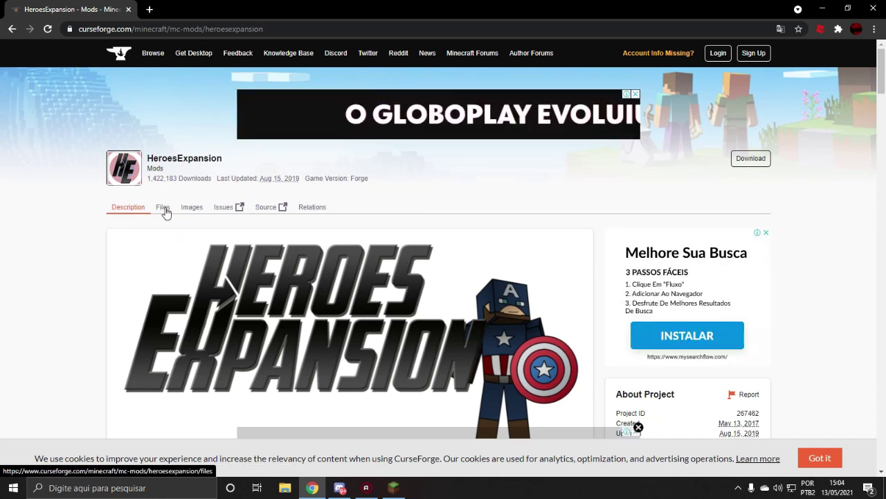
{"action": "left_click", "coordinate": [167, 214]}
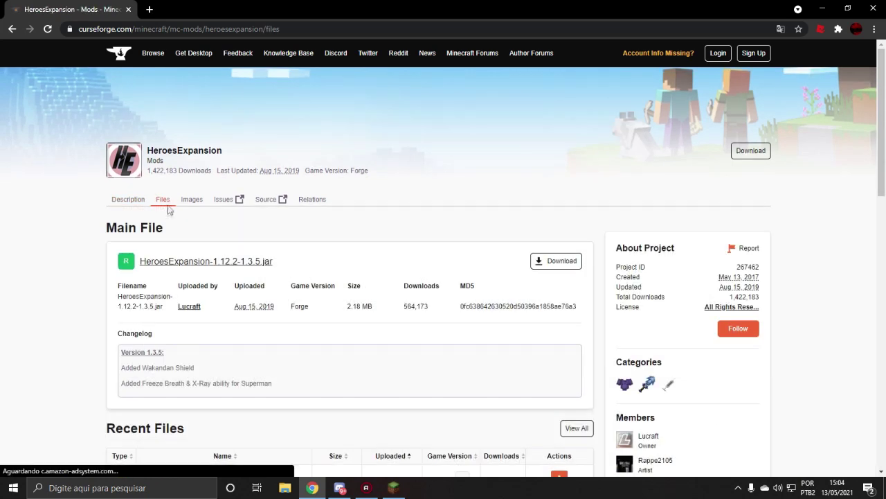
{"action": "scroll", "coordinate": [200, 211], "scroll_direction": "down", "scroll_amount": 1}
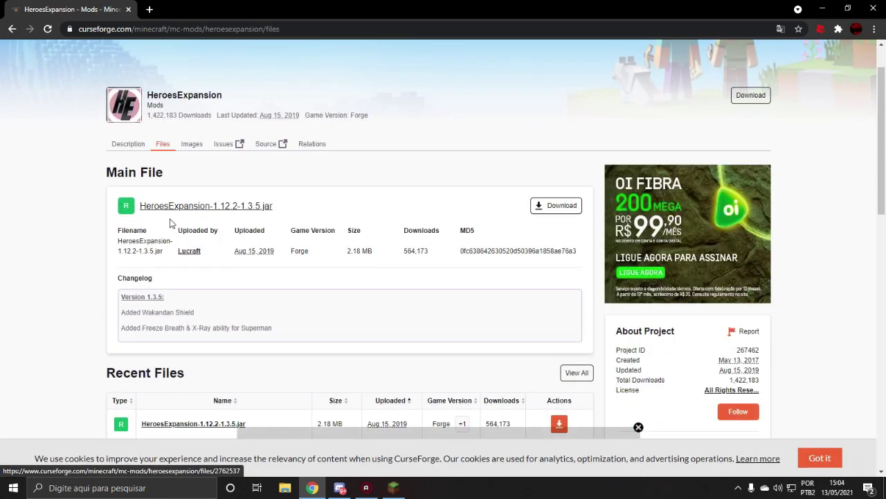
{"action": "scroll", "coordinate": [213, 392], "scroll_direction": "down", "scroll_amount": 2}
{"action": "left_click", "coordinate": [11, 31]}
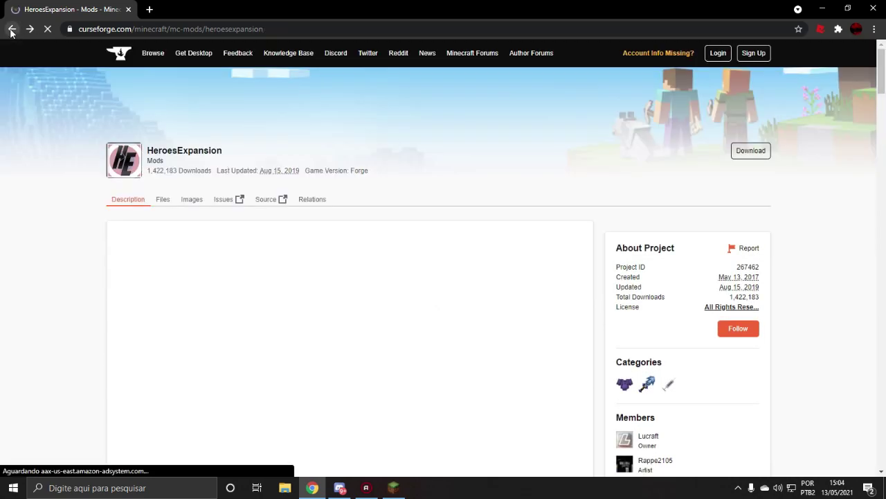
{"action": "left_click", "coordinate": [11, 30]}
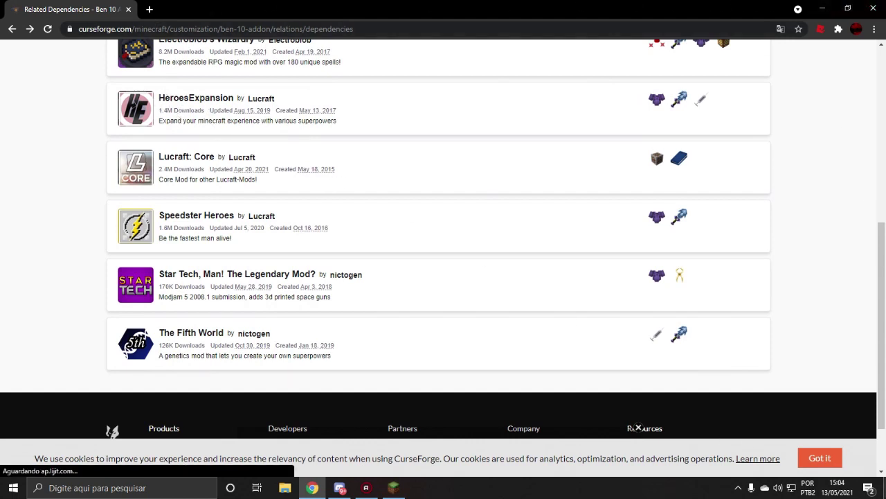
Switch to TLauncher and start a new mod-pack named "yt 2" with game version 1.12.2
{"action": "key", "text": "super+d"}
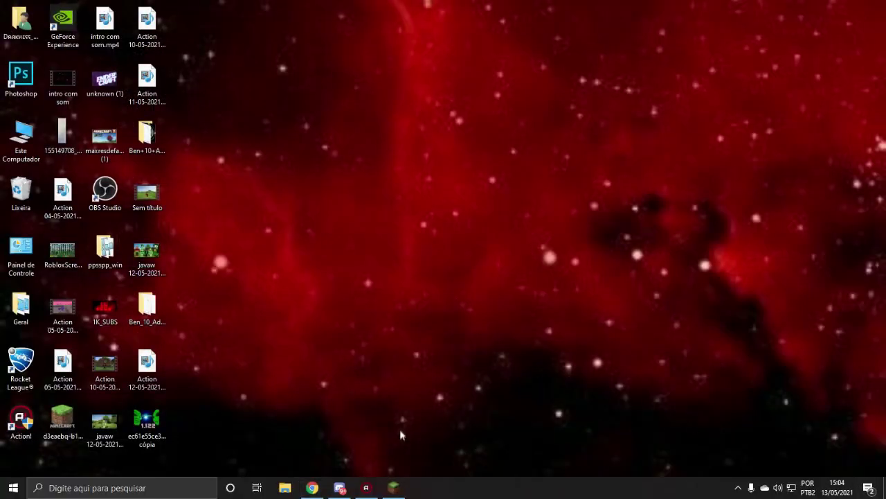
{"action": "left_click", "coordinate": [402, 491]}
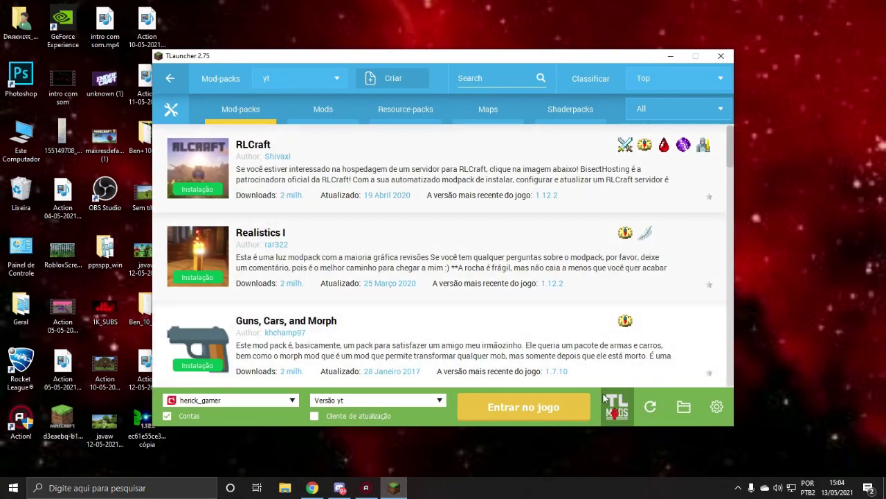
{"action": "left_click", "coordinate": [389, 82]}
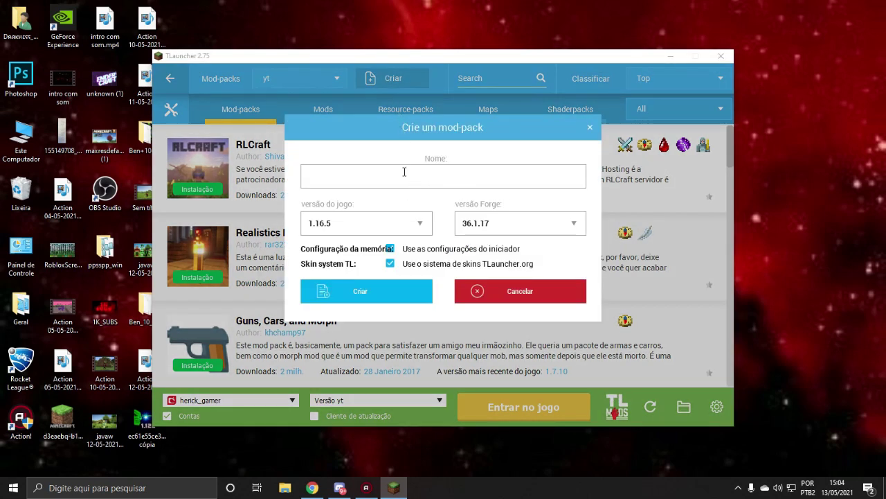
{"action": "left_click", "coordinate": [373, 231]}
{"action": "left_click", "coordinate": [371, 241]}
{"action": "left_click", "coordinate": [368, 231]}
{"action": "scroll", "coordinate": [358, 312], "scroll_direction": "down", "scroll_amount": 8}
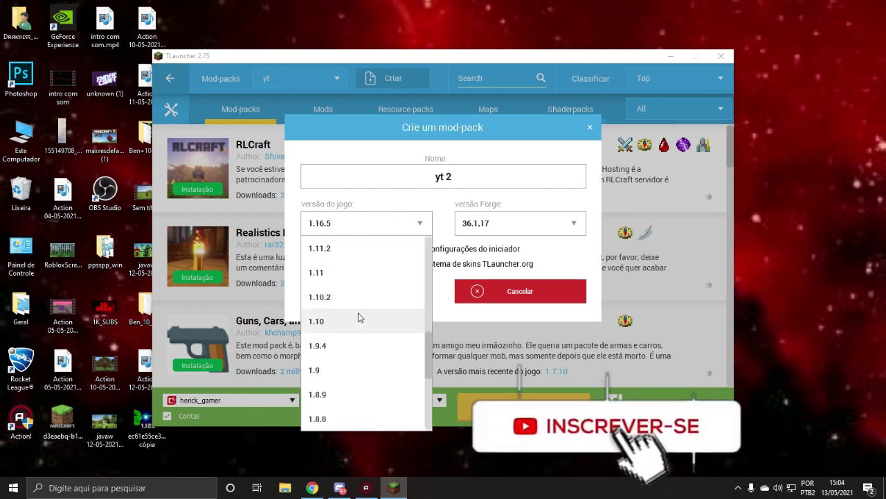
{"action": "scroll", "coordinate": [358, 312], "scroll_direction": "up", "scroll_amount": 5}
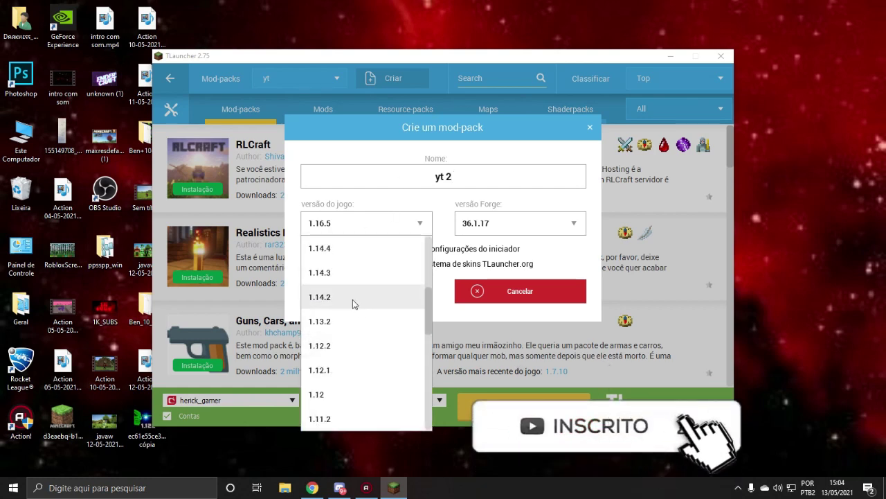
{"action": "left_click", "coordinate": [352, 345]}
Create the mod-pack with Forge 14.23.5.2855 and the TLauncher.org skin system disabled
{"action": "left_click", "coordinate": [472, 232]}
{"action": "left_click", "coordinate": [471, 232]}
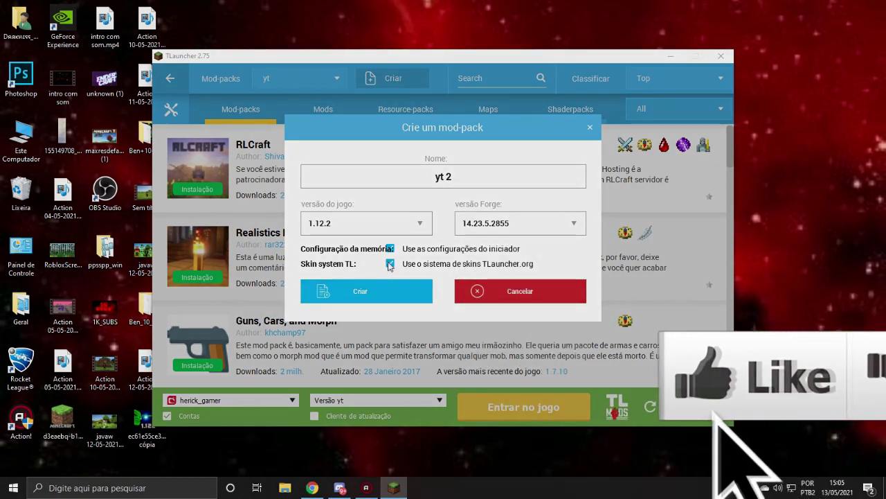
{"action": "left_click", "coordinate": [389, 264]}
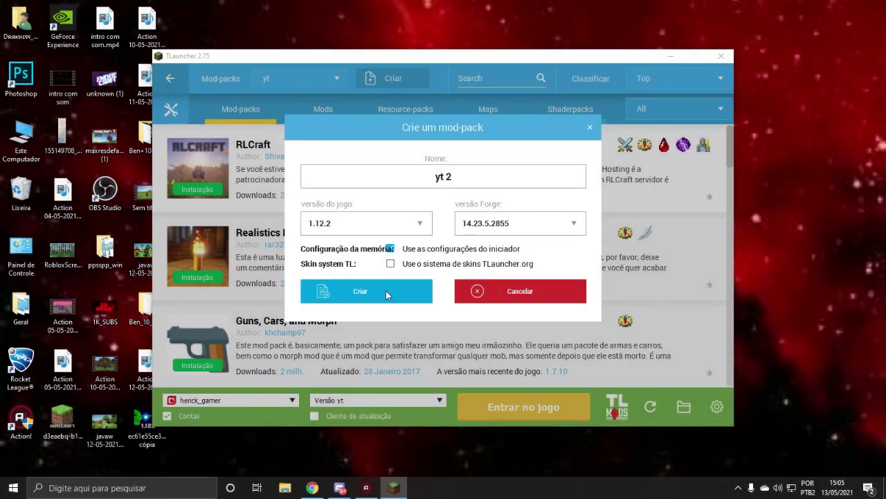
{"action": "left_click", "coordinate": [387, 293]}
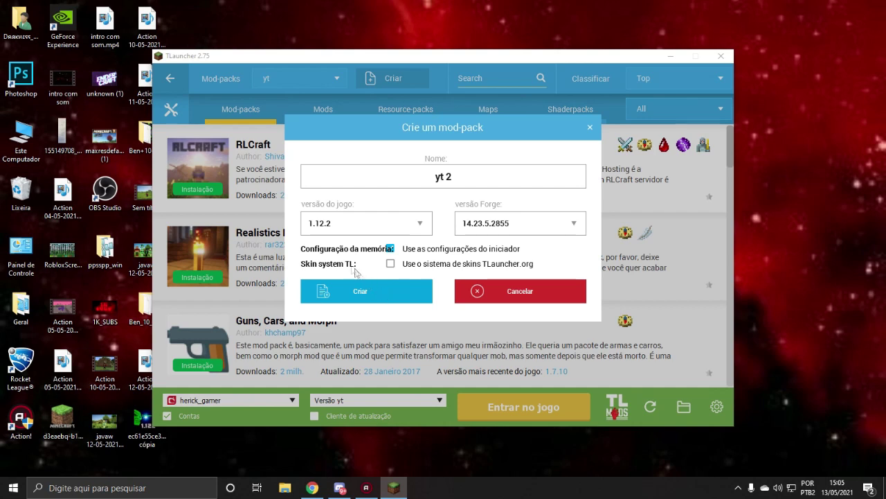
Install the OptiFine mod into the yt 2 mod-pack from the mods catalogue
{"action": "left_click", "coordinate": [319, 107]}
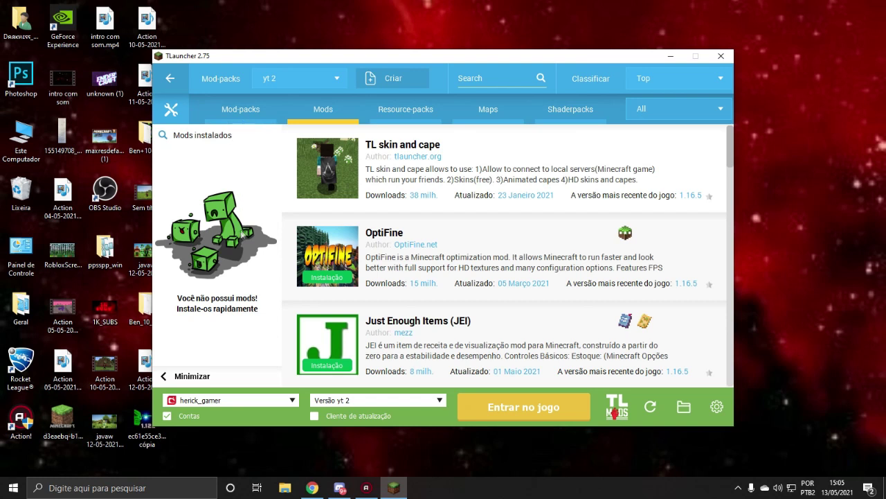
{"action": "left_click", "coordinate": [327, 277]}
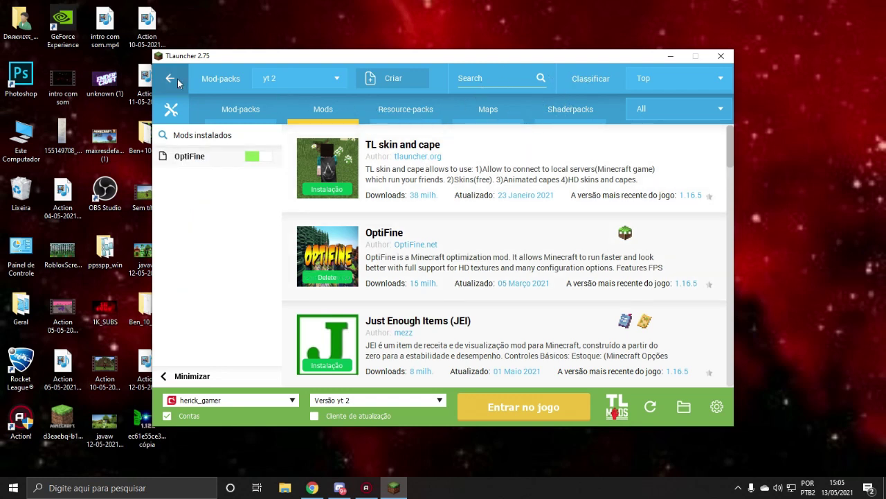
Manually install ElectroblobsWizardry-4.3.4-MC1.12.2.jar from the Downloads folder into the yt 2 mod-pack
{"action": "left_click", "coordinate": [171, 111]}
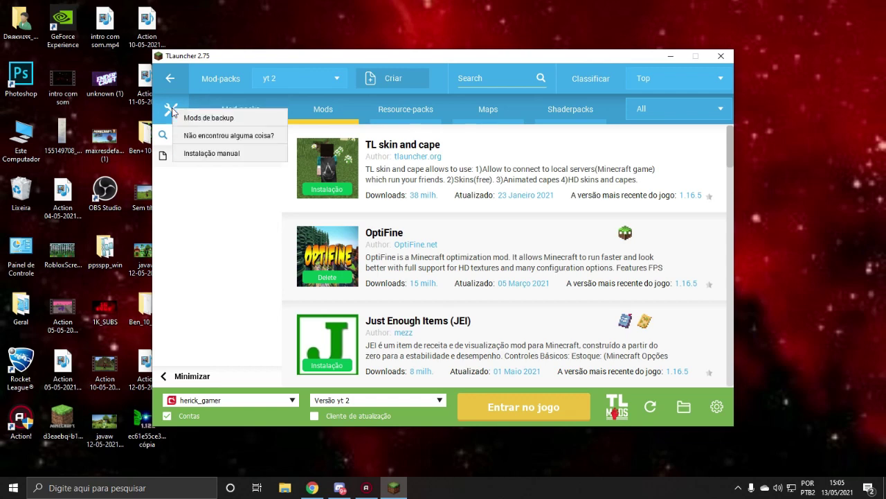
{"action": "left_click", "coordinate": [199, 153]}
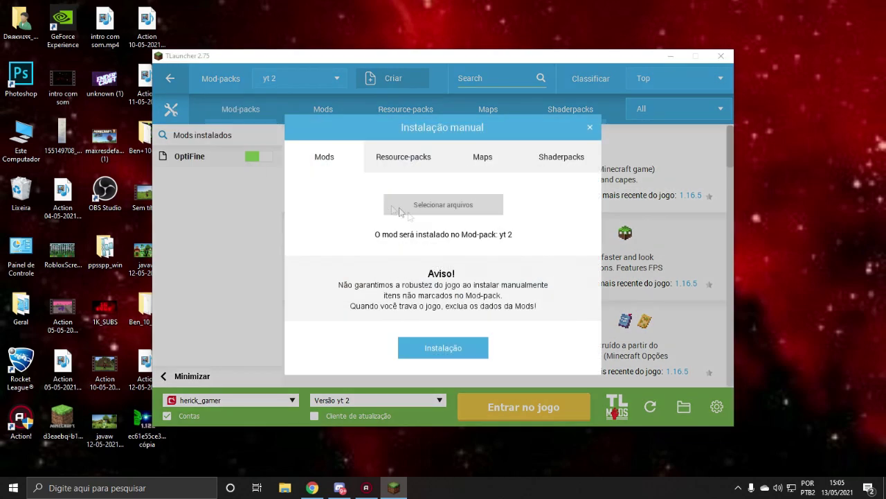
{"action": "left_click", "coordinate": [428, 205]}
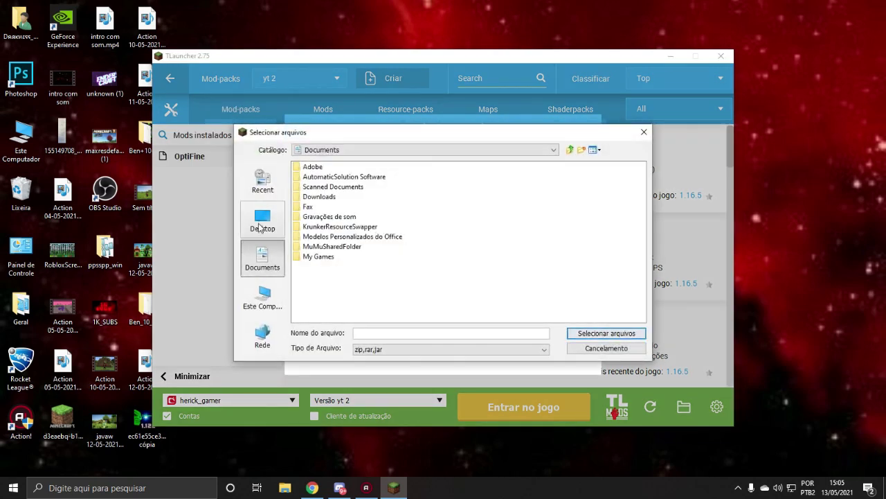
{"action": "left_click", "coordinate": [267, 302]}
{"action": "double_click", "coordinate": [317, 186]}
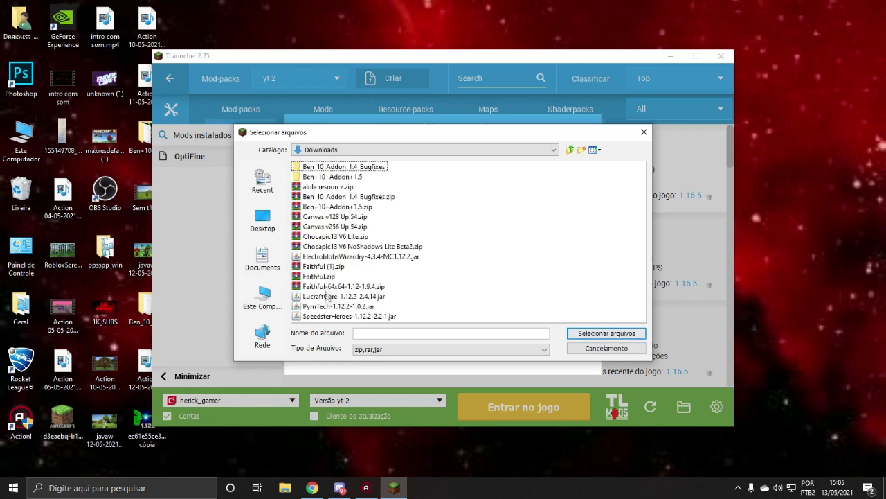
{"action": "double_click", "coordinate": [337, 256]}
{"action": "left_click", "coordinate": [481, 344]}
{"action": "left_click", "coordinate": [442, 267]}
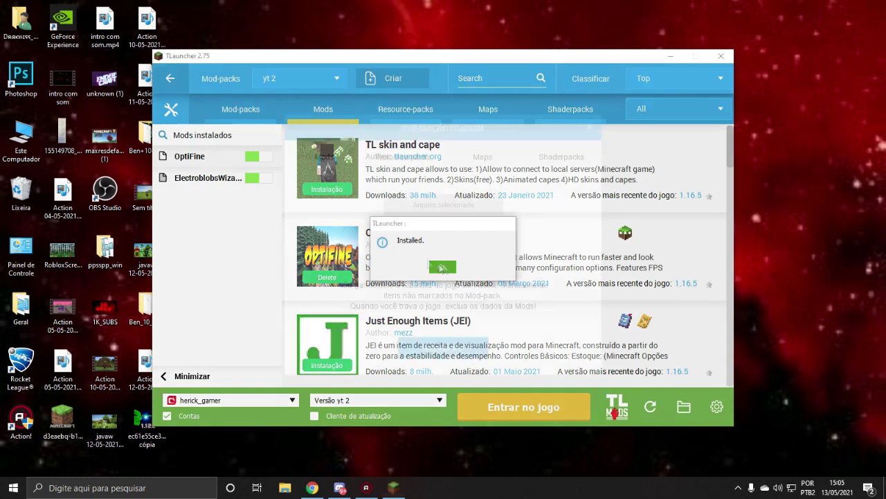
Manually install LucraftCore-1.12.2-2.4.14.jar from the Downloads folder into the mod-pack
{"action": "left_click", "coordinate": [427, 207]}
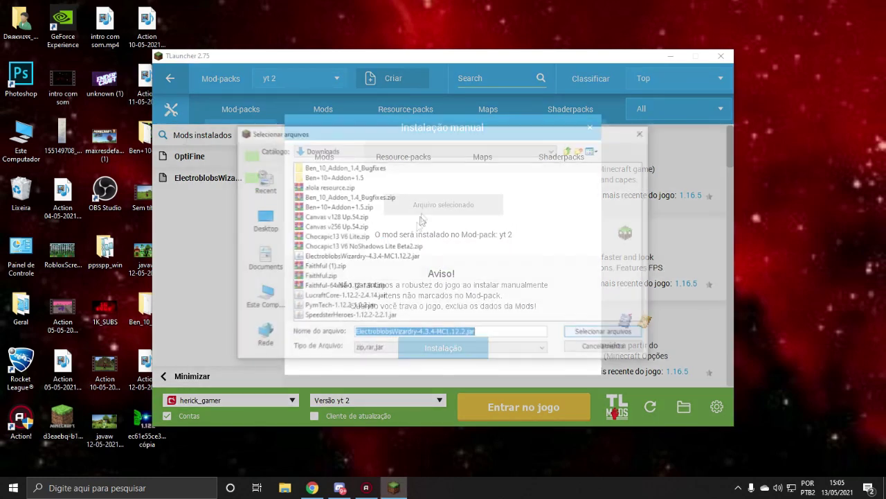
{"action": "left_click", "coordinate": [339, 297]}
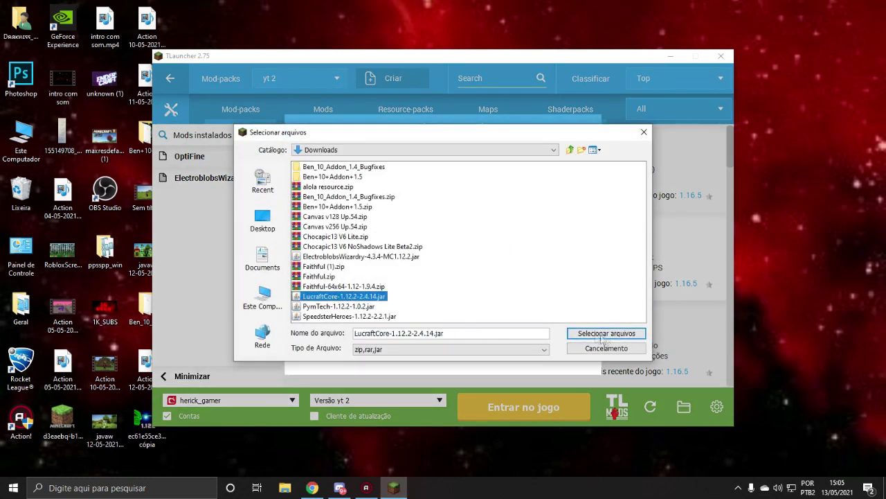
{"action": "left_click", "coordinate": [610, 333]}
{"action": "left_click", "coordinate": [461, 347]}
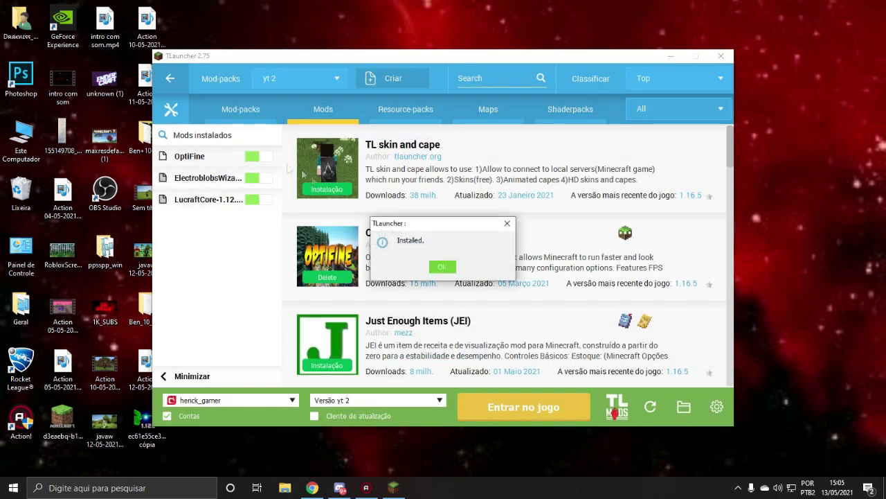
{"action": "left_click", "coordinate": [442, 267]}
Manually install SpeedsterHeroes-1.12.2-2.2.1.jar from the Downloads folder as a mod in the yt 2 mod-pack
{"action": "left_click", "coordinate": [406, 170]}
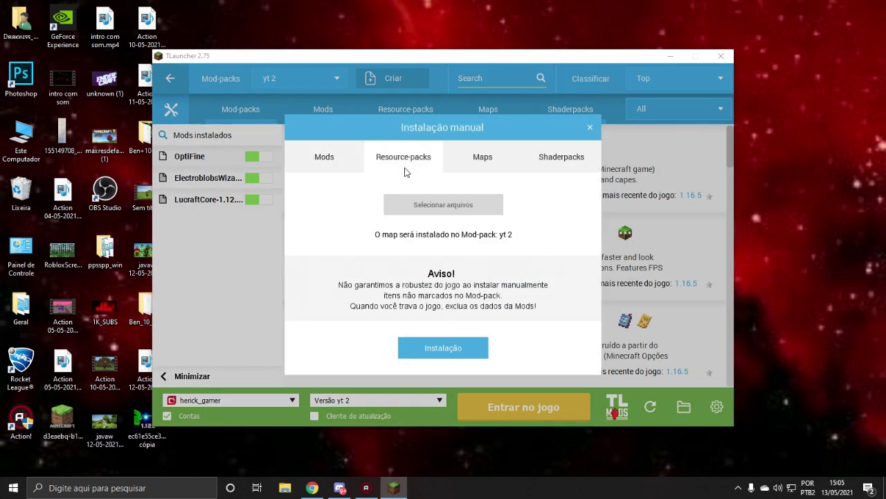
{"action": "left_click", "coordinate": [350, 168]}
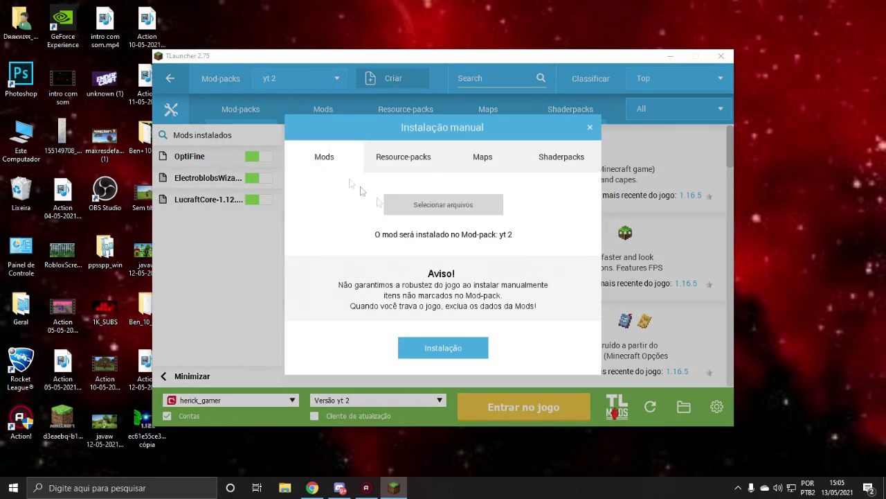
{"action": "left_click", "coordinate": [433, 205]}
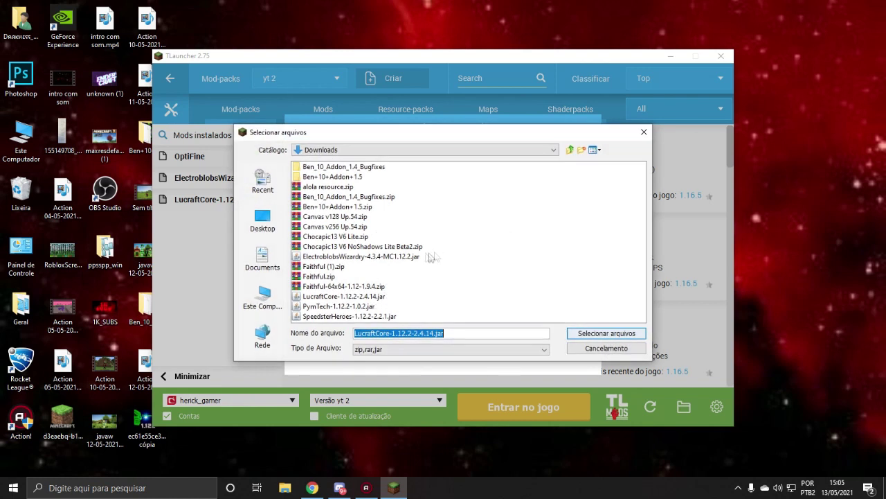
{"action": "left_click", "coordinate": [362, 317]}
{"action": "left_click", "coordinate": [606, 333]}
{"action": "left_click", "coordinate": [450, 345]}
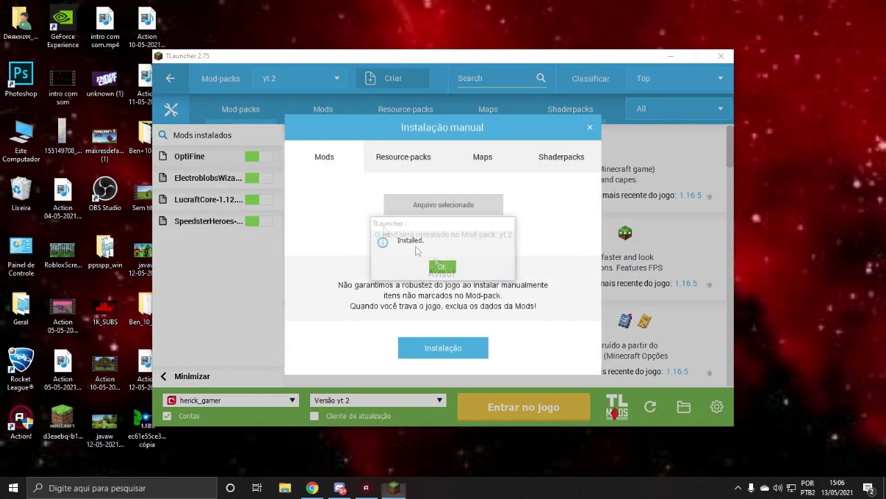
{"action": "left_click", "coordinate": [442, 269]}
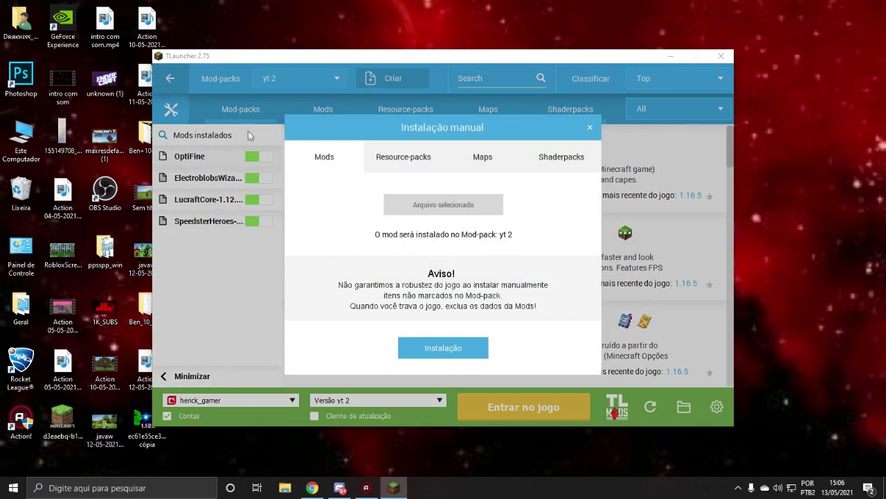
{"action": "left_click", "coordinate": [590, 127]}
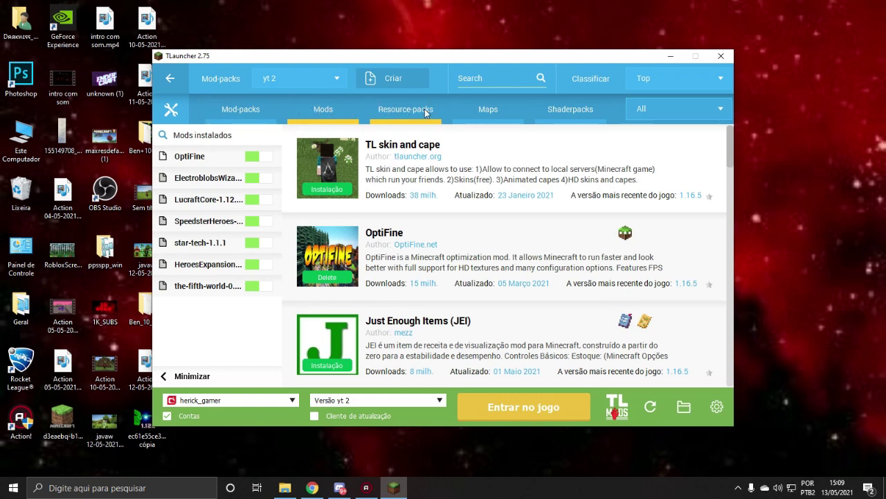
Open the game's .minecraft folder and copy the Ben_10_Addon_1.4_Bugfixes archive from the Downloads folder
{"action": "left_click", "coordinate": [683, 408]}
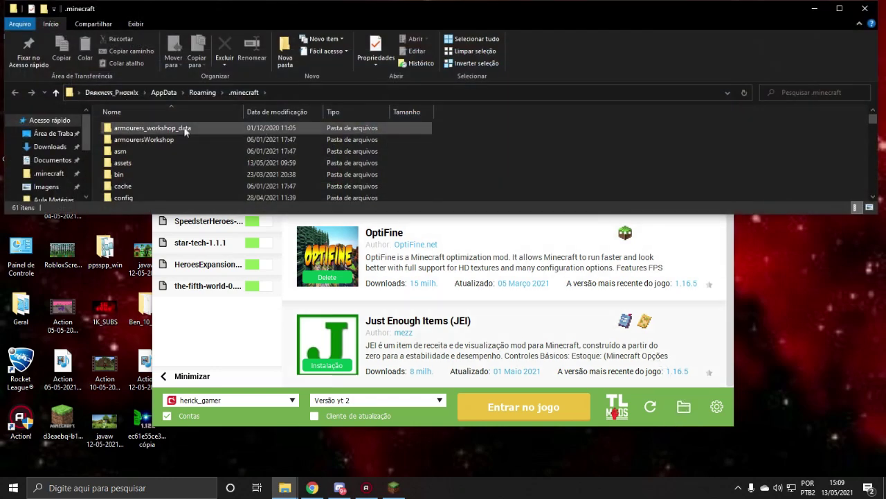
{"action": "scroll", "coordinate": [181, 136], "scroll_direction": "down", "scroll_amount": 10}
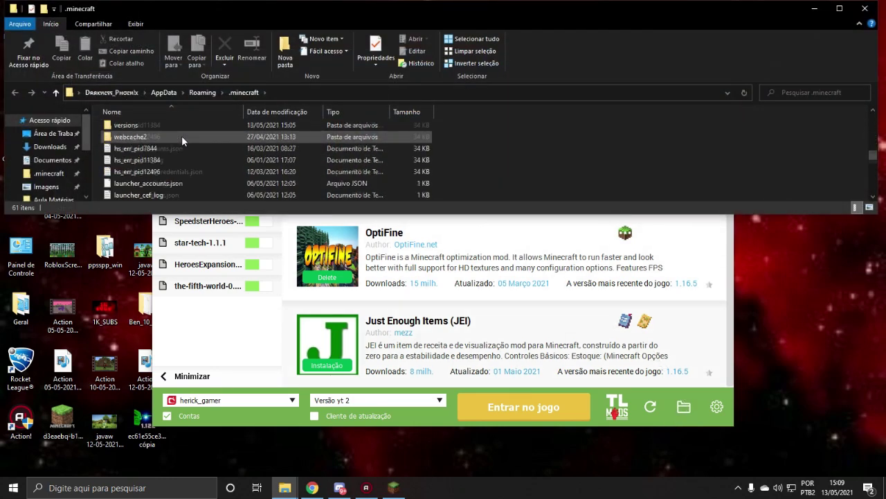
{"action": "scroll", "coordinate": [139, 161], "scroll_direction": "up", "scroll_amount": 2}
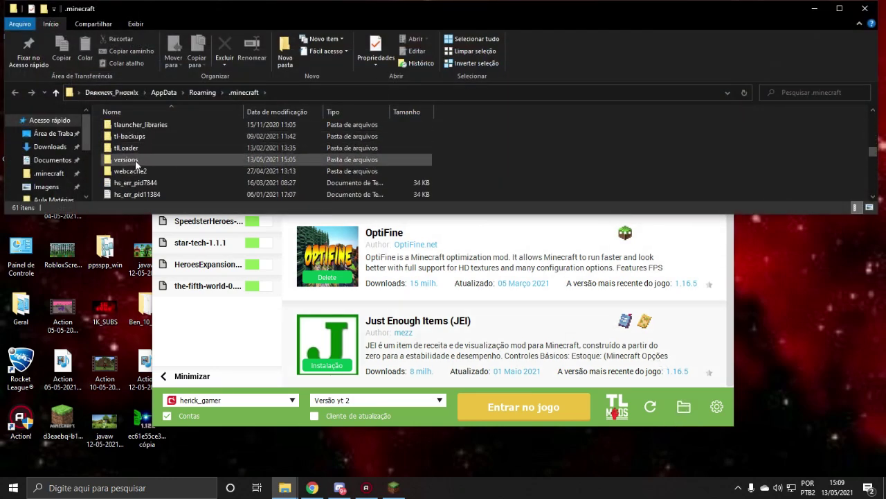
{"action": "left_click", "coordinate": [61, 147]}
{"action": "scroll", "coordinate": [137, 152], "scroll_direction": "down", "scroll_amount": 1}
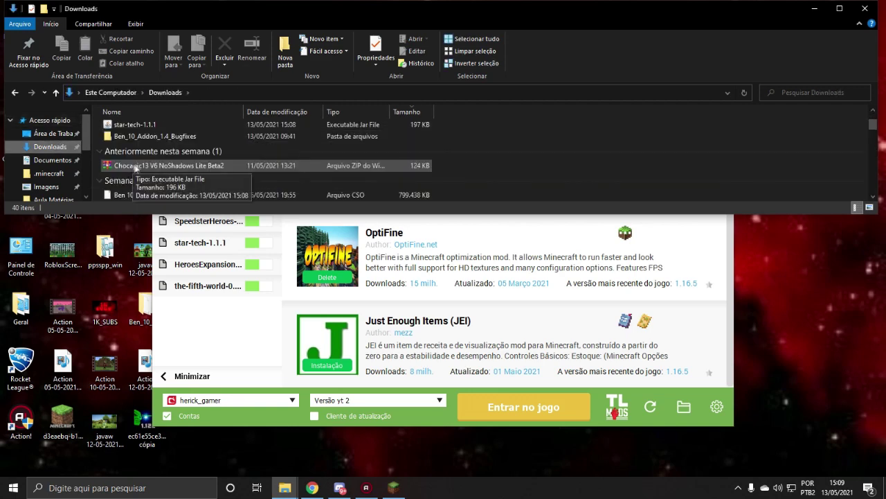
{"action": "scroll", "coordinate": [138, 169], "scroll_direction": "down", "scroll_amount": 1}
{"action": "scroll", "coordinate": [142, 153], "scroll_direction": "down", "scroll_amount": 2}
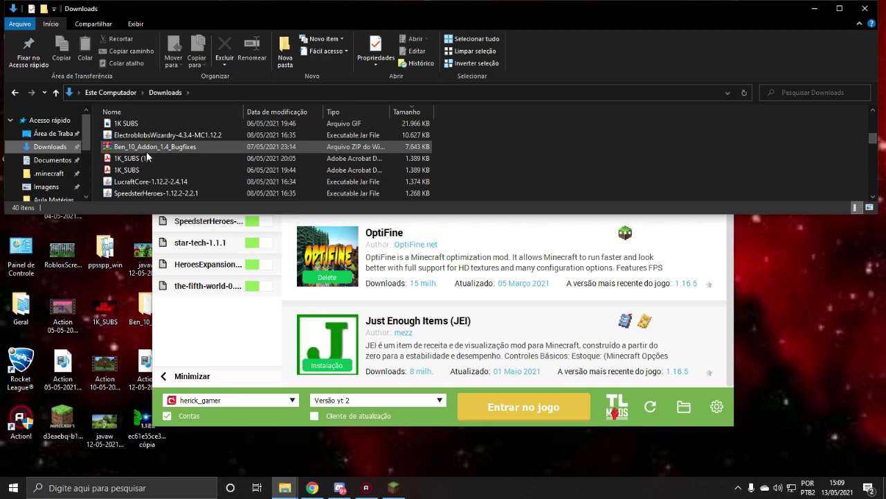
{"action": "left_click", "coordinate": [163, 146]}
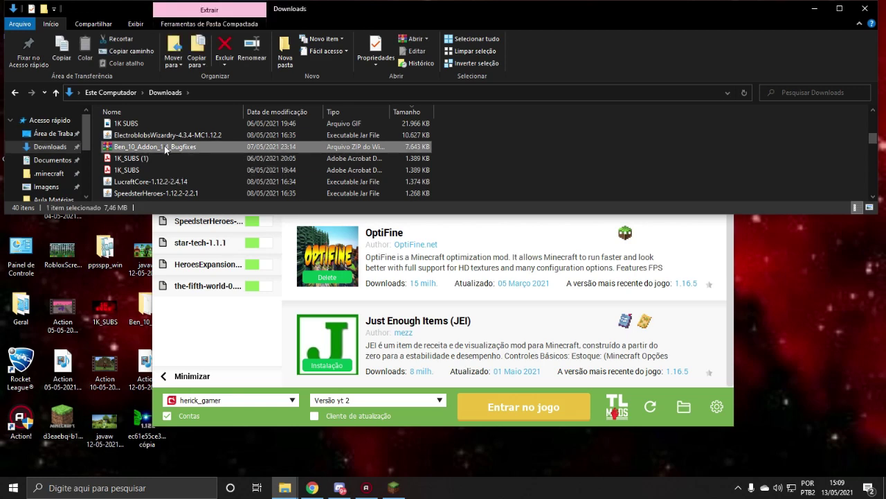
{"action": "right_click", "coordinate": [164, 145]}
{"action": "left_click", "coordinate": [181, 337]}
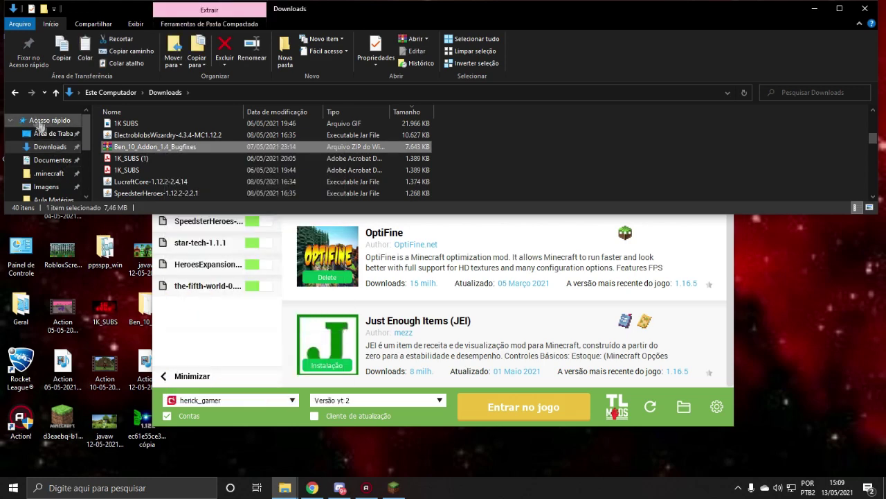
Look through the .minecraft folder for a place to put the addon archive
{"action": "left_click", "coordinate": [54, 175]}
{"action": "scroll", "coordinate": [143, 147], "scroll_direction": "down", "scroll_amount": 5}
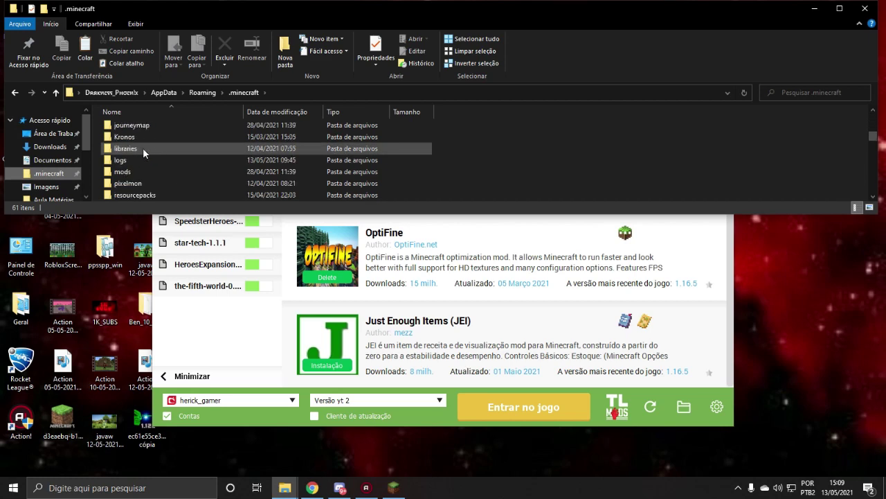
{"action": "scroll", "coordinate": [143, 147], "scroll_direction": "down", "scroll_amount": 8}
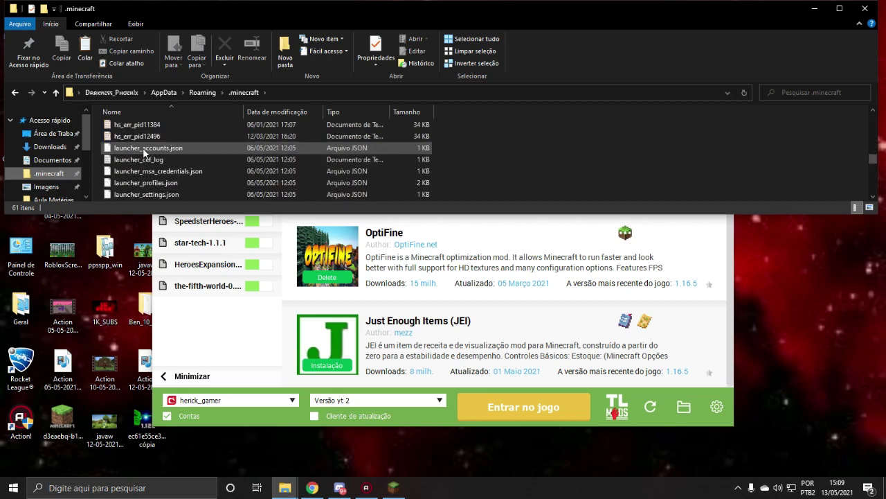
{"action": "scroll", "coordinate": [142, 148], "scroll_direction": "down", "scroll_amount": 5}
{"action": "scroll", "coordinate": [143, 147], "scroll_direction": "up", "scroll_amount": 8}
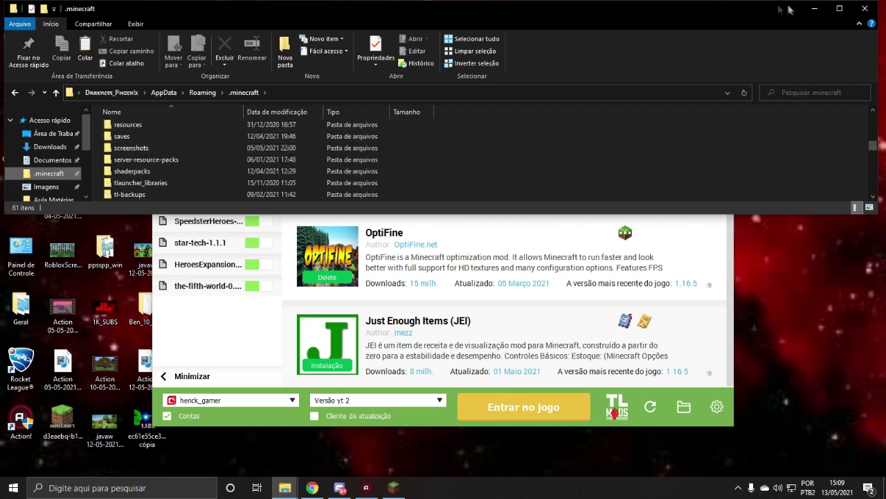
{"action": "left_click", "coordinate": [815, 9]}
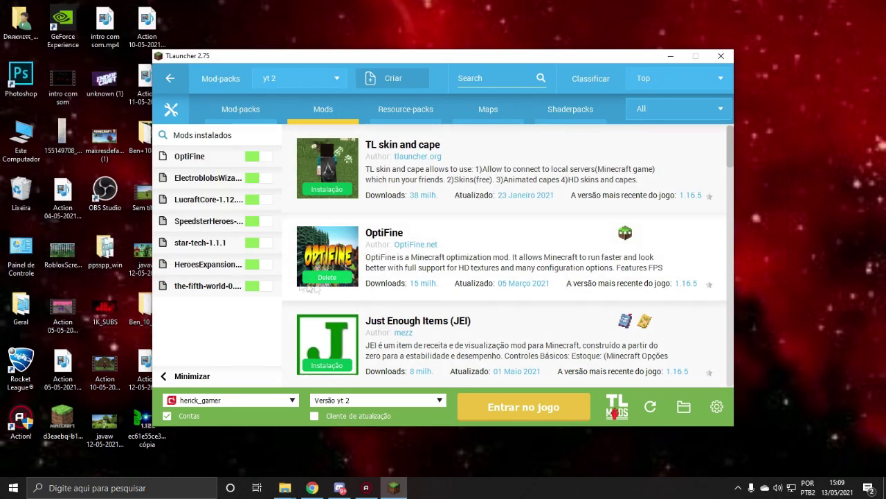
Launch the yt 2 mod-pack, maximize the game and open the Addon Packs folder from its options
{"action": "left_click", "coordinate": [499, 404]}
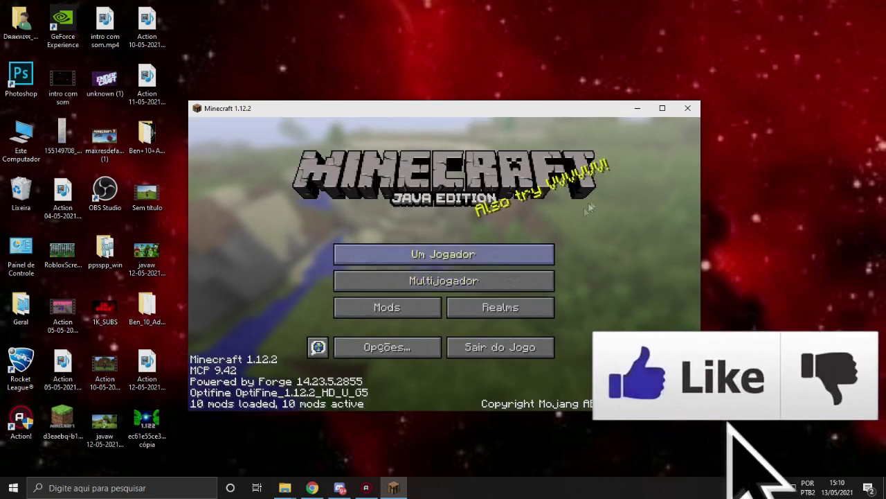
{"action": "left_click", "coordinate": [661, 109]}
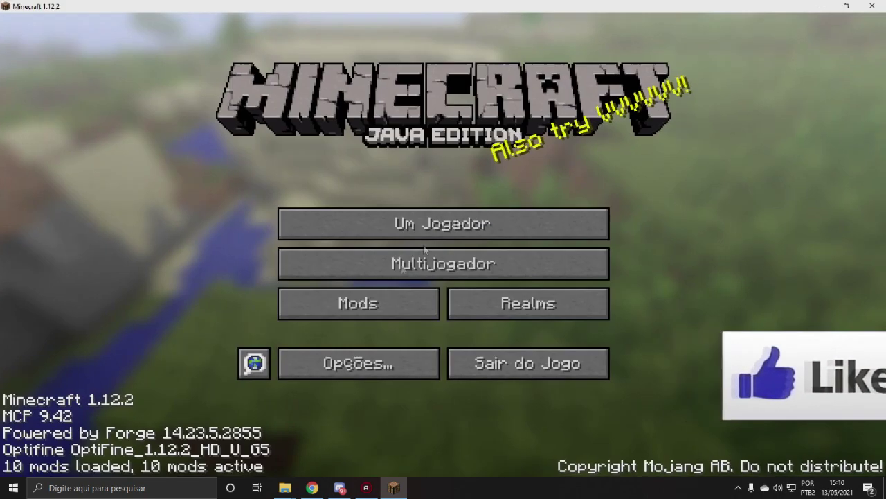
{"action": "left_click", "coordinate": [367, 360]}
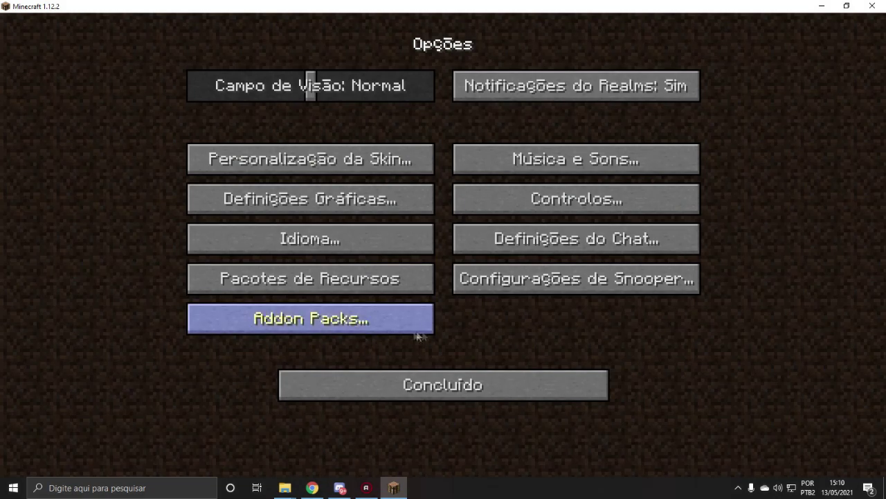
{"action": "left_click", "coordinate": [391, 330]}
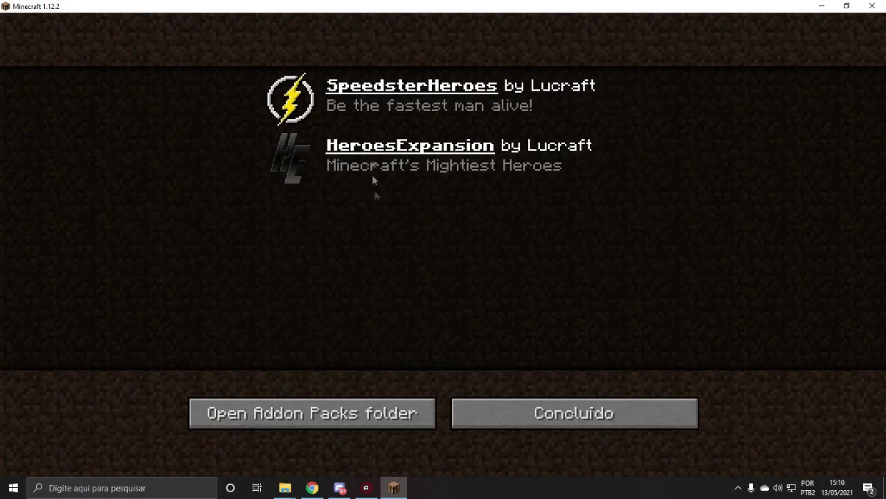
{"action": "left_click", "coordinate": [350, 419]}
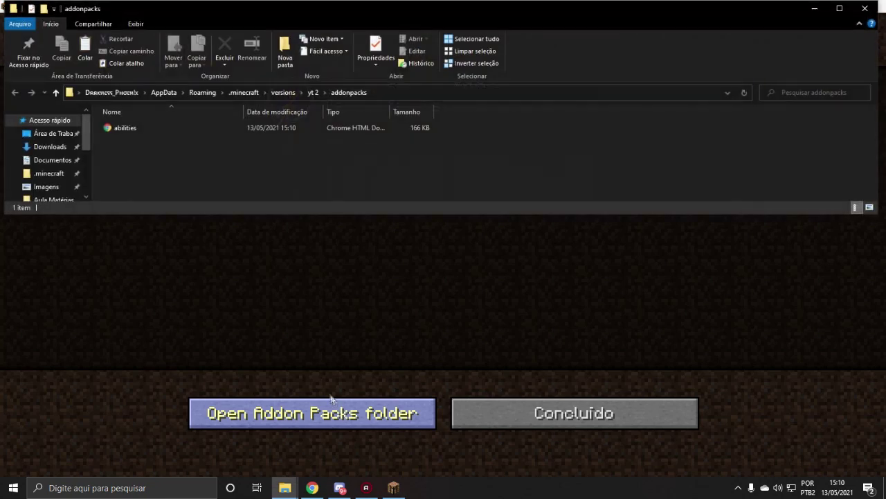
Copy the Ben_10_Addon_1.4_Bugfixes archive from the Downloads folder into the mod-pack's addonpacks folder
{"action": "left_click", "coordinate": [38, 148]}
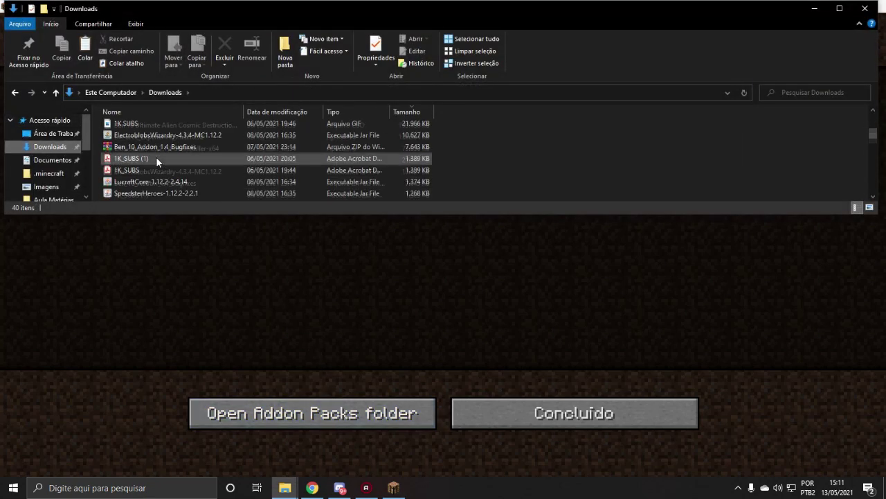
{"action": "left_click", "coordinate": [152, 173]}
{"action": "right_click", "coordinate": [151, 172]}
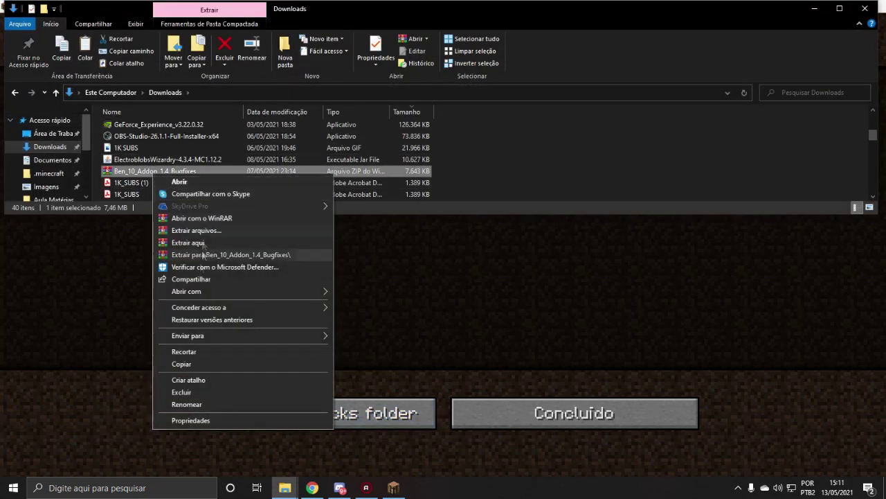
{"action": "left_click", "coordinate": [194, 363]}
{"action": "left_click", "coordinate": [16, 93]}
{"action": "right_click", "coordinate": [183, 165]}
{"action": "left_click", "coordinate": [208, 237]}
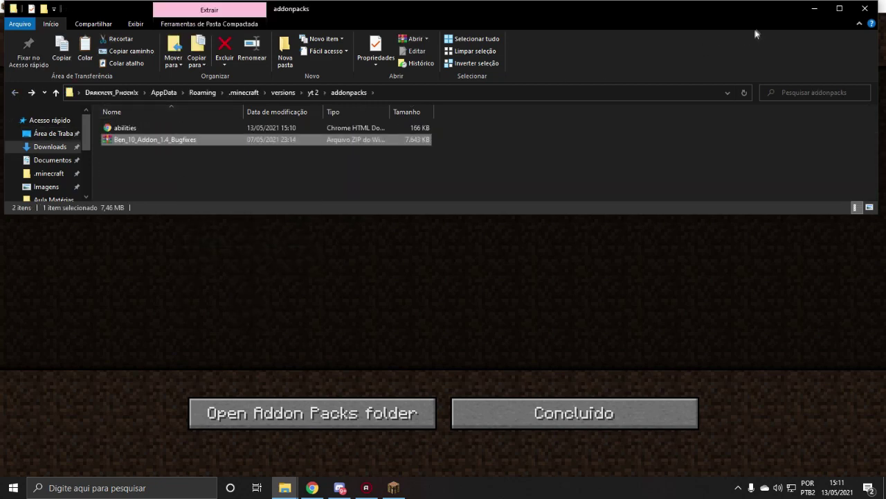
{"action": "double_click", "coordinate": [754, 11]}
{"action": "left_click", "coordinate": [816, 72]}
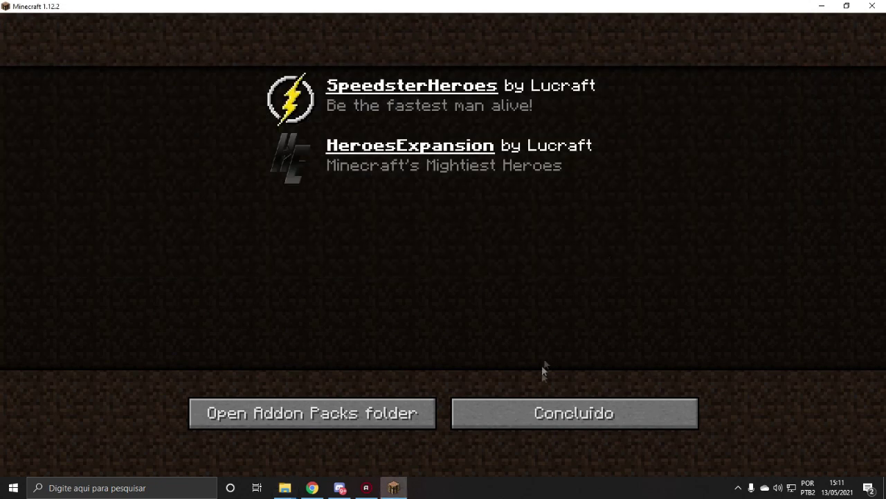
Reopen the game's addon packs list to check for the Ben 10 Addon, and return to the main menu
{"action": "left_click", "coordinate": [532, 410]}
{"action": "left_click", "coordinate": [355, 329]}
{"action": "left_click", "coordinate": [506, 404]}
{"action": "left_click", "coordinate": [462, 386]}
Lower the game's master volume to its minimum in the music and sound settings
{"action": "left_click", "coordinate": [390, 370]}
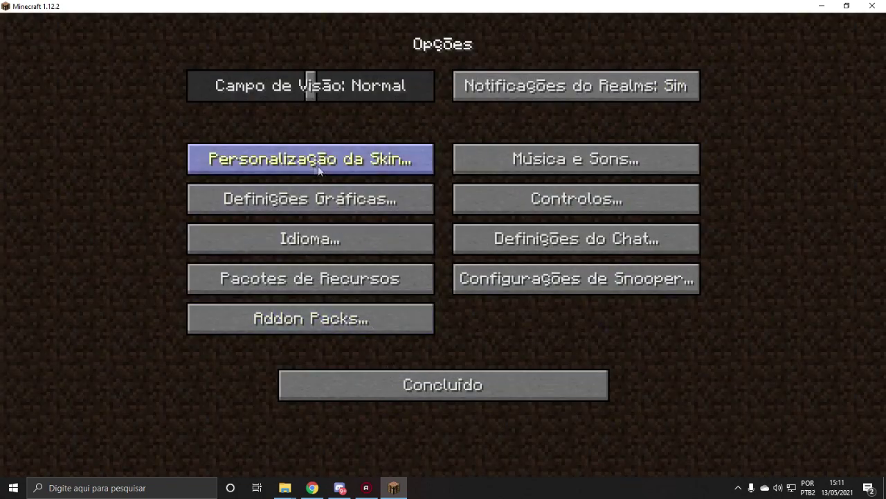
{"action": "left_click", "coordinate": [526, 166]}
{"action": "left_click_drag", "start_coordinate": [429, 125], "coordinate": [189, 125]}
{"action": "left_click", "coordinate": [392, 389]}
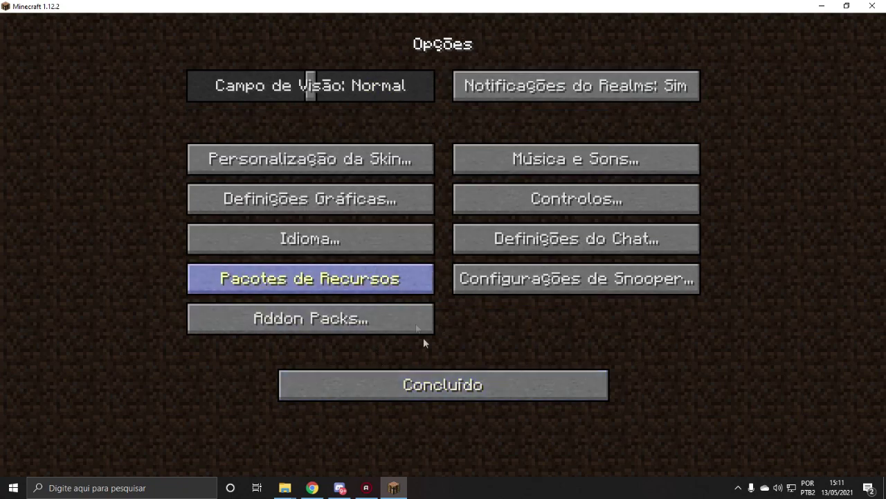
Check the addon packs list once more, quit the game and relaunch the yt 2 mod-pack
{"action": "left_click", "coordinate": [426, 382]}
{"action": "left_click", "coordinate": [375, 353]}
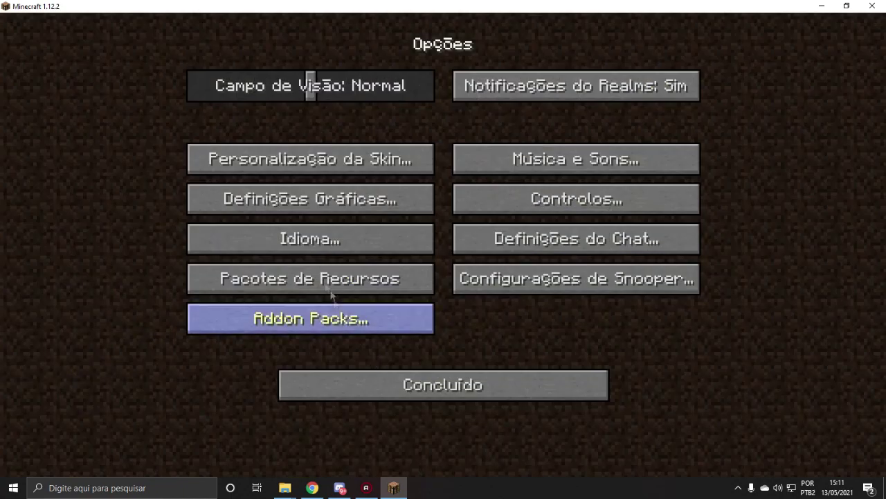
{"action": "left_click", "coordinate": [319, 324]}
{"action": "left_click", "coordinate": [507, 404]}
{"action": "left_click", "coordinate": [483, 393]}
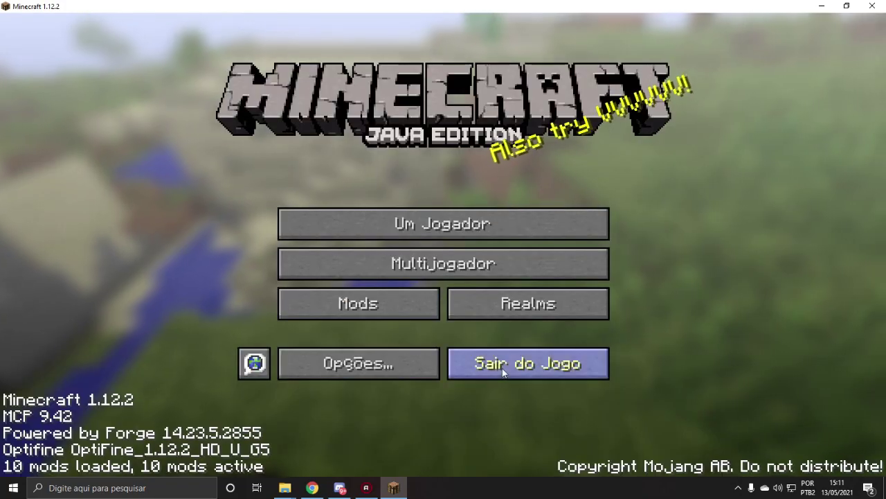
{"action": "left_click", "coordinate": [502, 368]}
{"action": "left_click", "coordinate": [512, 414]}
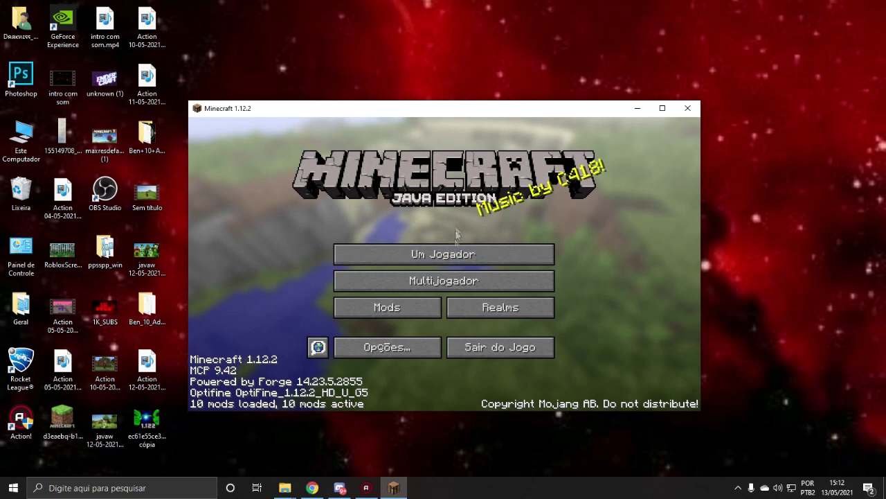
Check the addon packs list for the Ben 10 Addon with the game maximized, and return to the main menu
{"action": "left_click", "coordinate": [398, 349]}
{"action": "left_click", "coordinate": [386, 316]}
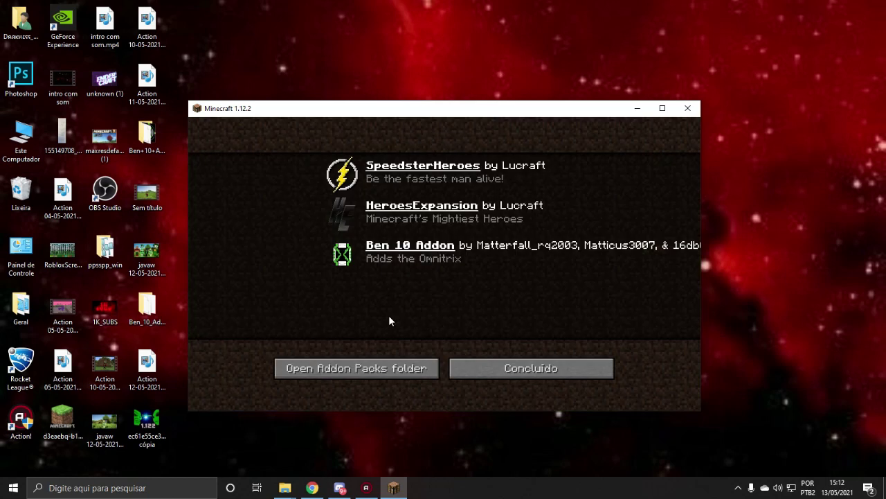
{"action": "left_click", "coordinate": [663, 109]}
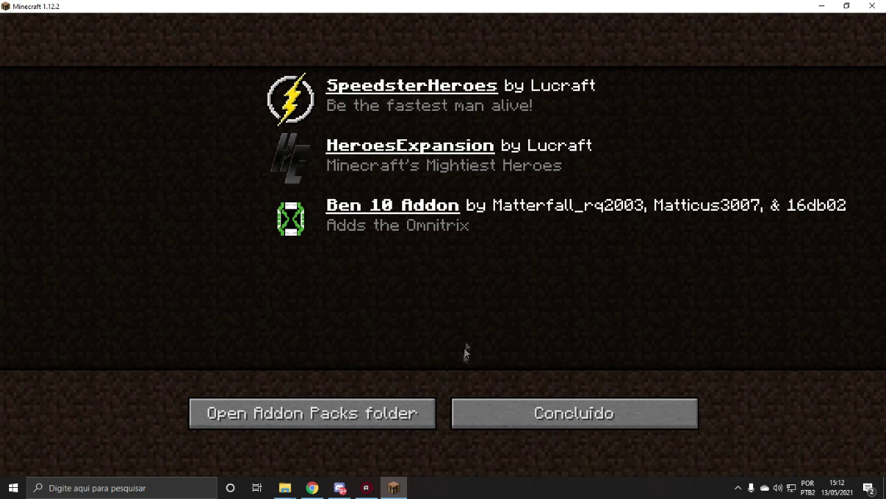
{"action": "left_click", "coordinate": [513, 413]}
{"action": "left_click", "coordinate": [444, 384]}
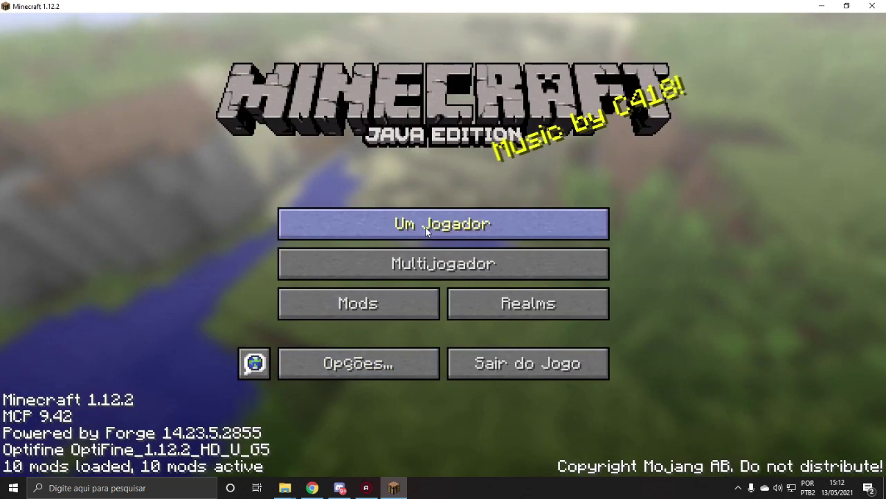
Create a new single-player world named Novo Mundo in Creative mode
{"action": "left_click", "coordinate": [436, 223]}
{"action": "left_click", "coordinate": [499, 406]}
{"action": "left_click", "coordinate": [424, 223]}
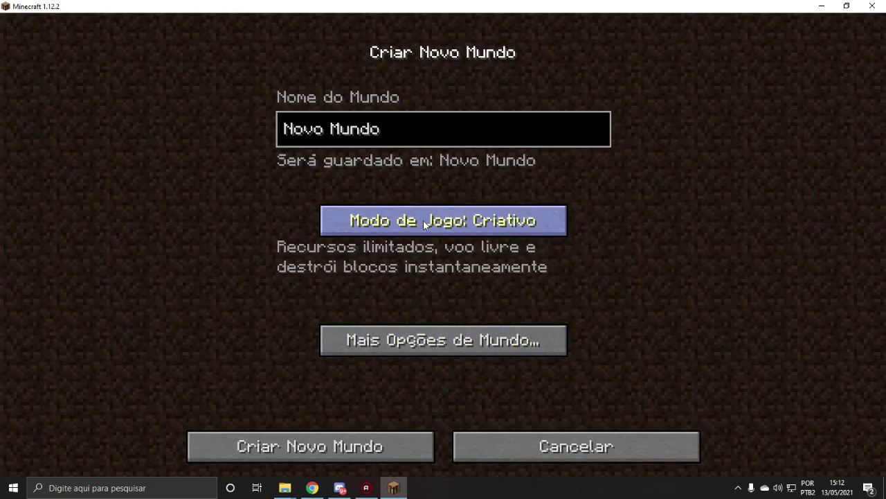
{"action": "left_click", "coordinate": [304, 447]}
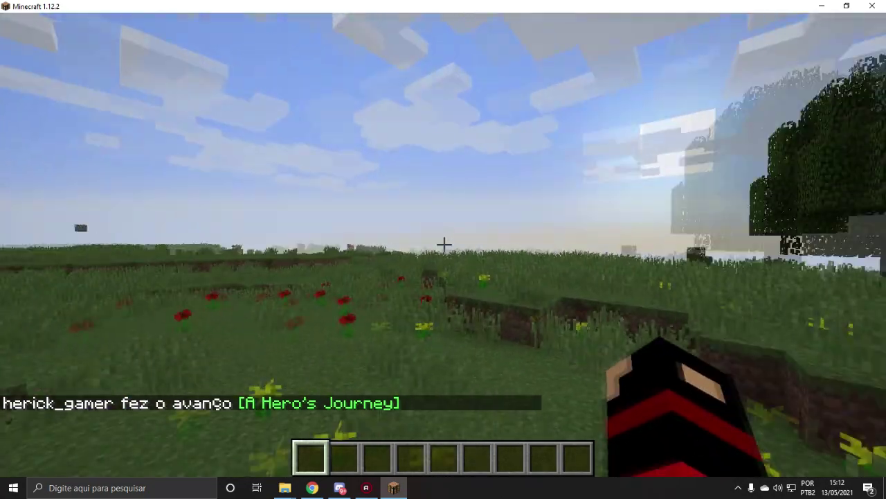
Search the creative inventory for "omni", take The Omnitrix and wear it in third-person view
{"action": "key", "text": "e"}
{"action": "left_click", "coordinate": [600, 115]}
{"action": "type", "text": "omni"}
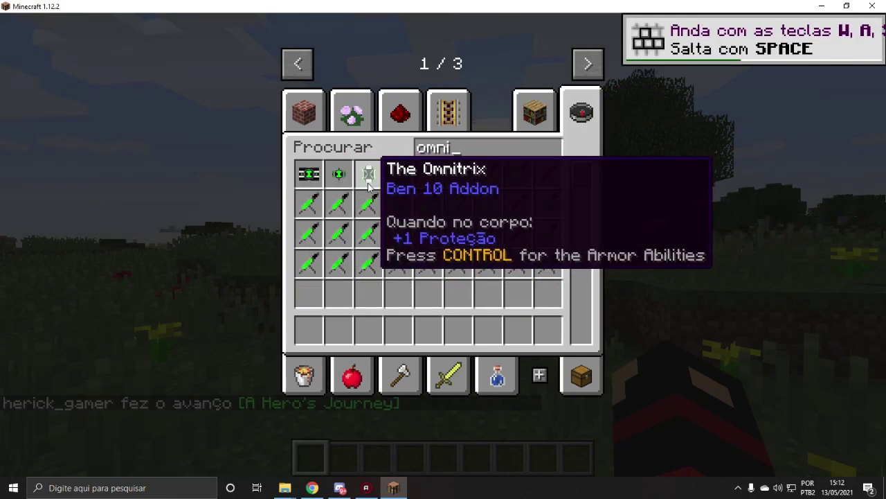
{"action": "left_click", "coordinate": [368, 174]}
{"action": "left_click", "coordinate": [309, 330]}
{"action": "key", "text": "Escape"}
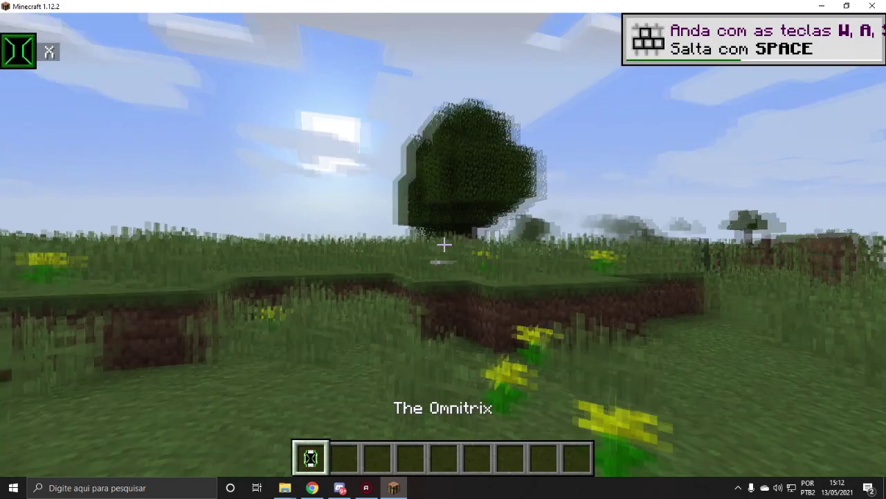
{"action": "key", "text": "F5"}
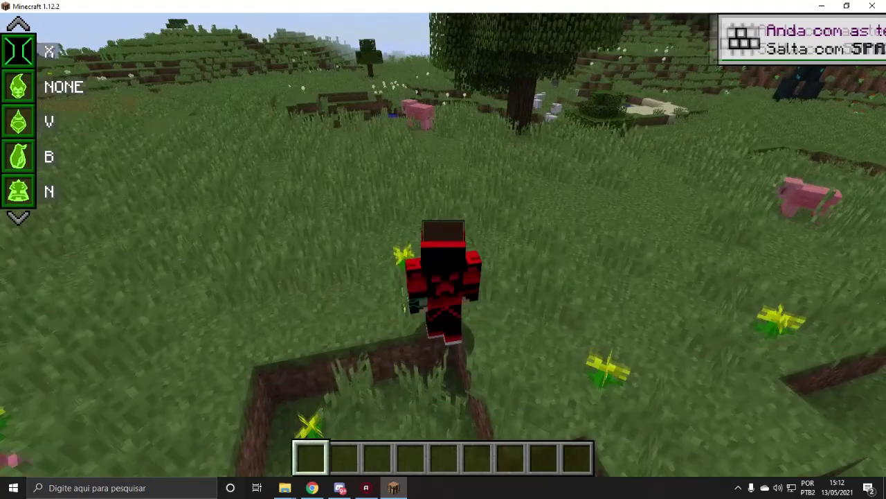
Assign C to Ability 2 under Lucraft: Core in the game's control settings
{"action": "key", "text": "Escape"}
{"action": "left_click", "coordinate": [371, 243]}
{"action": "key", "text": "Escape"}
{"action": "key", "text": "Escape"}
{"action": "left_click", "coordinate": [391, 271]}
{"action": "left_click", "coordinate": [574, 200]}
{"action": "left_click_drag", "start_coordinate": [750, 146], "coordinate": [723, 353]}
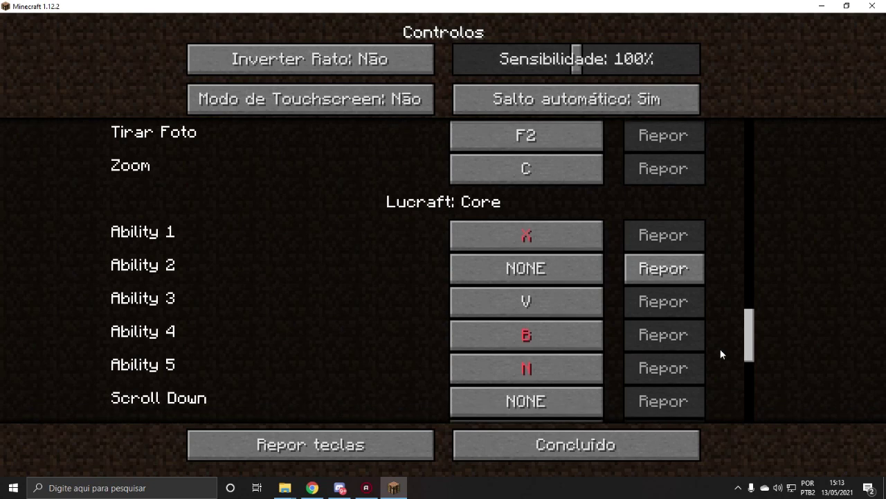
{"action": "left_click", "coordinate": [530, 271]}
{"action": "key", "text": "c"}
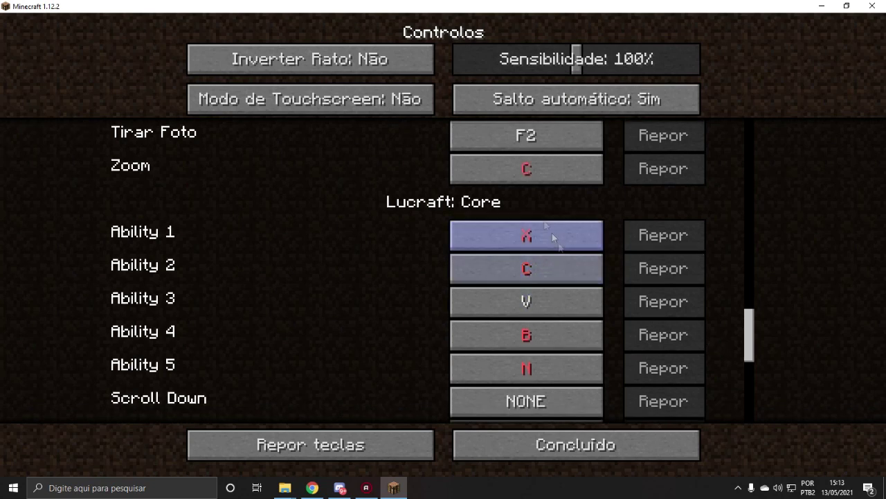
Reassign the Zoom control to the right bracket and return to the world
{"action": "key", "text": "bracketright"}
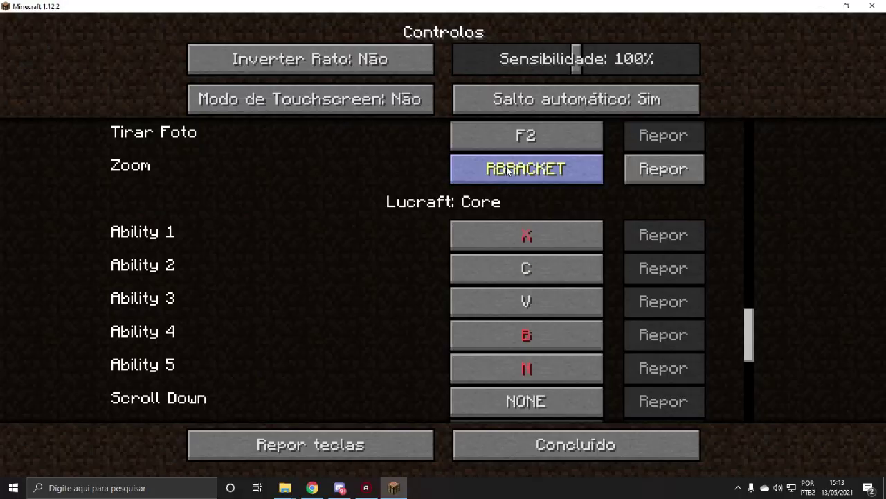
{"action": "left_click", "coordinate": [488, 446]}
{"action": "key", "text": "Escape"}
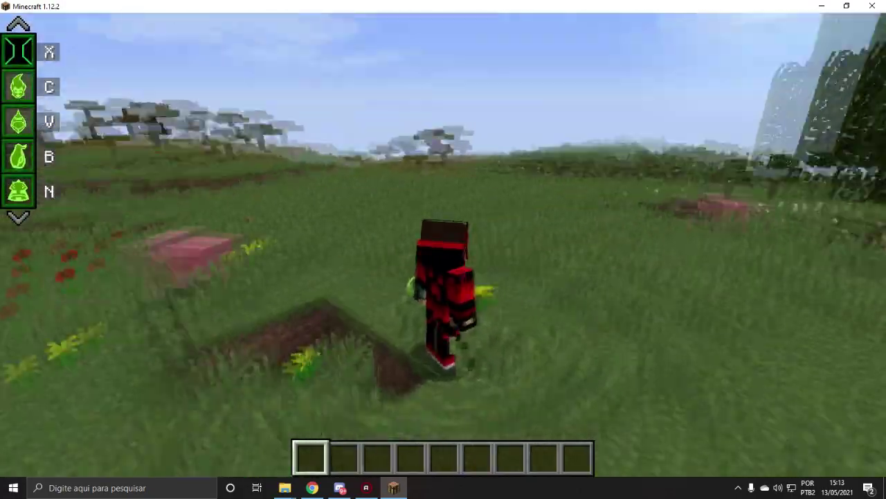
Transform into the fire alien with the Omnitrix, revert to human form and go back to first-person view
{"action": "key", "text": "b"}
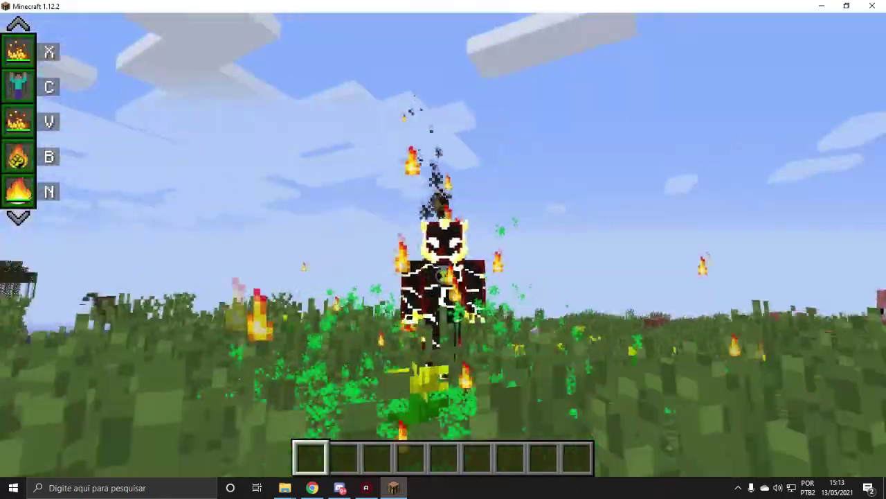
{"action": "scroll", "coordinate": [443, 250], "scroll_direction": "up", "scroll_amount": 1}
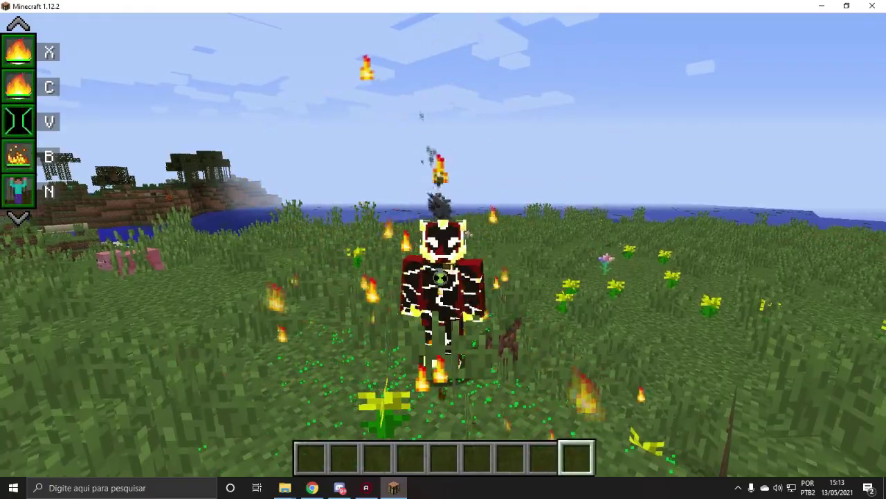
{"action": "key", "text": "v"}
{"action": "key", "text": "e"}
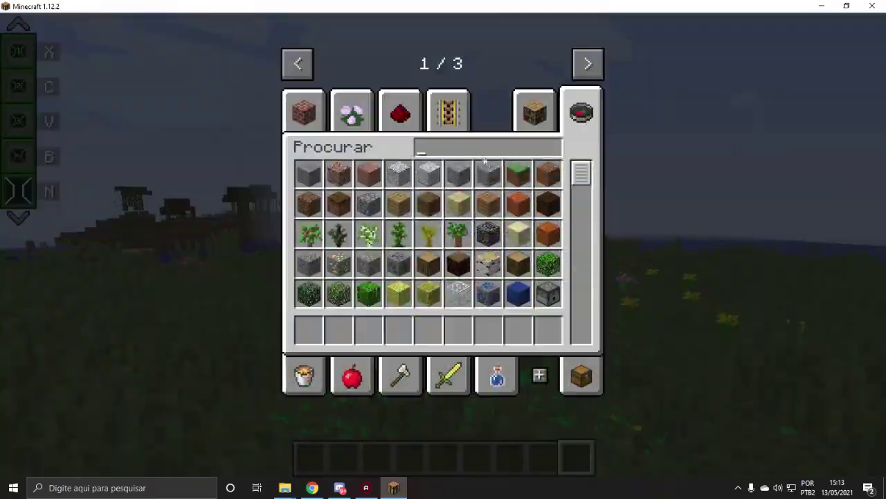
{"action": "key", "text": "Escape"}
{"action": "key", "text": "F5"}
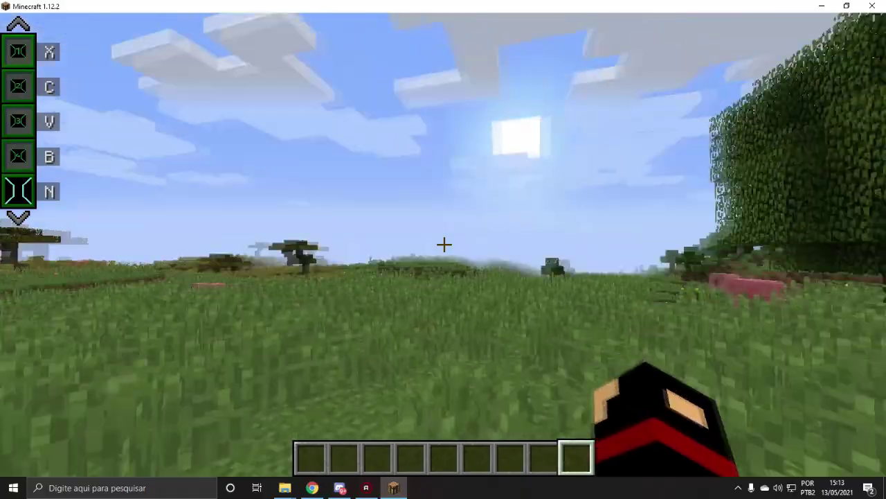
Switch the world to Survival mode with the command /gamemode 0
{"action": "key", "text": "w"}
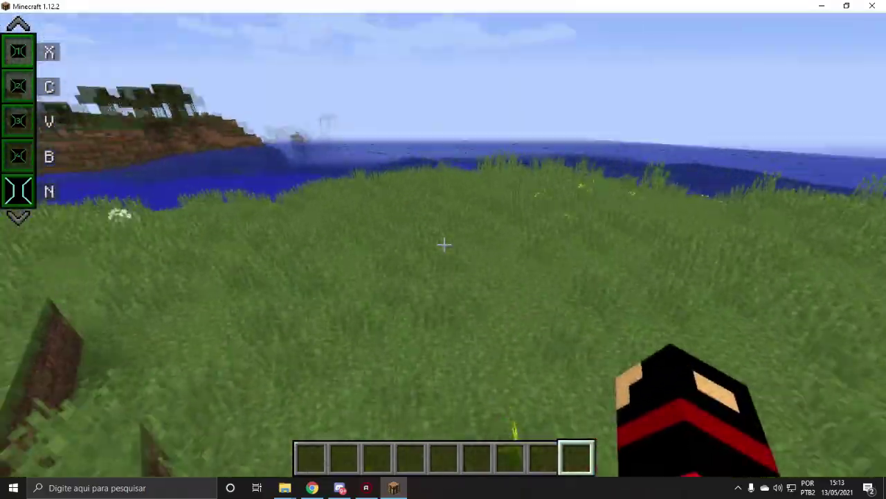
{"action": "type", "text": "ee"}
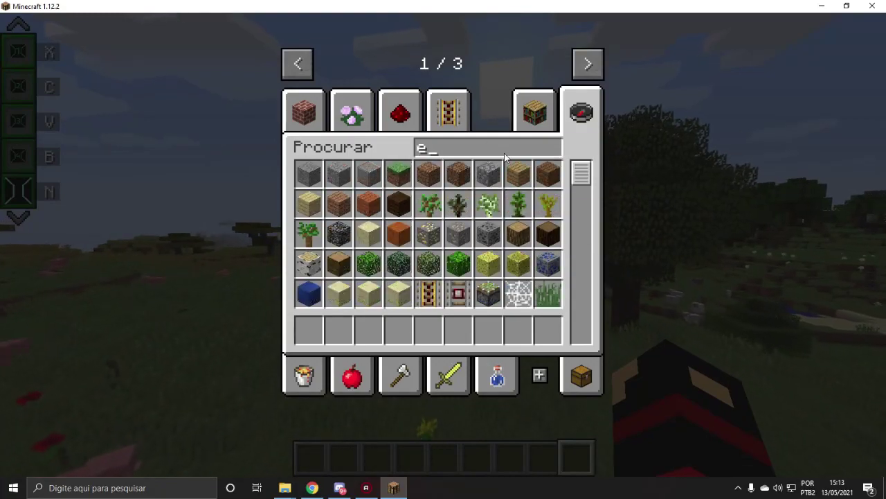
{"action": "key", "text": "Escape"}
{"action": "key", "text": "e"}
{"action": "key", "text": "Escape"}
{"action": "key", "text": "t"}
{"action": "type", "text": "/gamemode 0"}
{"action": "key", "text": "Return"}
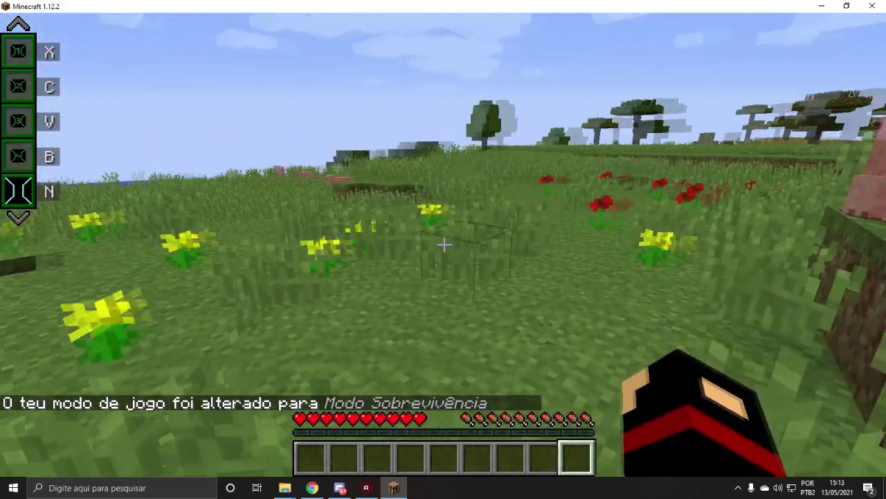
View the Omnitrix page in the survival inventory and close it again
{"action": "key", "text": "e"}
{"action": "left_click", "coordinate": [366, 83]}
{"action": "key", "text": "Escape"}
{"action": "key", "text": "slash"}
{"action": "type", "text": "s"}
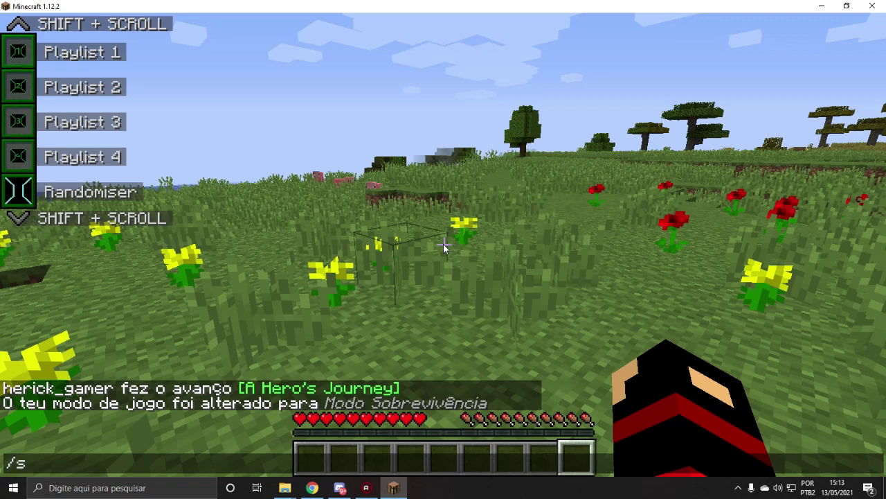
{"action": "key", "text": "Tab"}
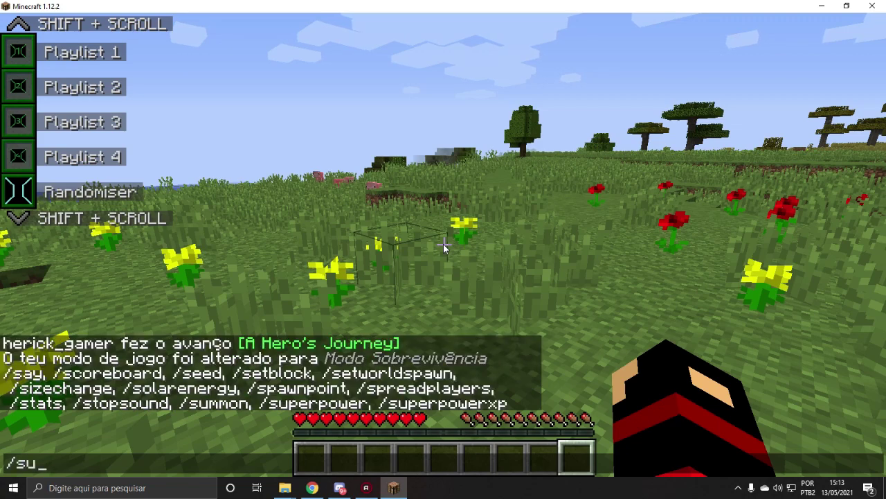
{"action": "key", "text": "Tab"}
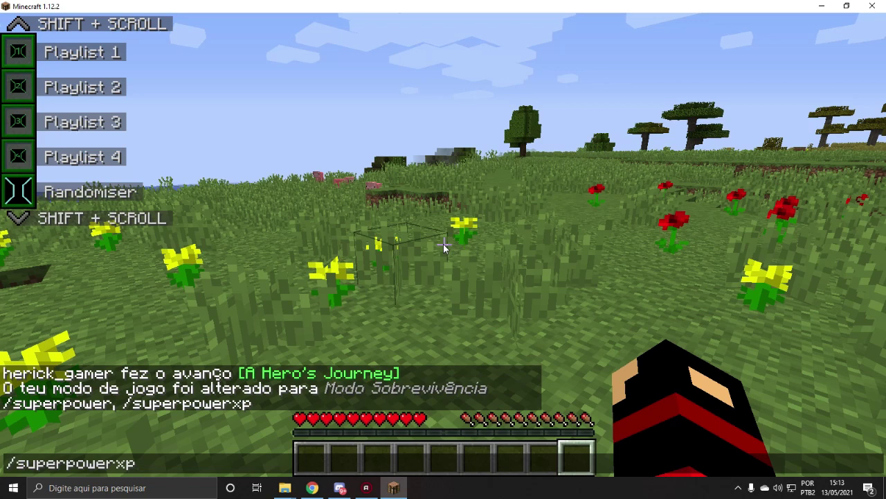
{"action": "type", "text": "1000"}
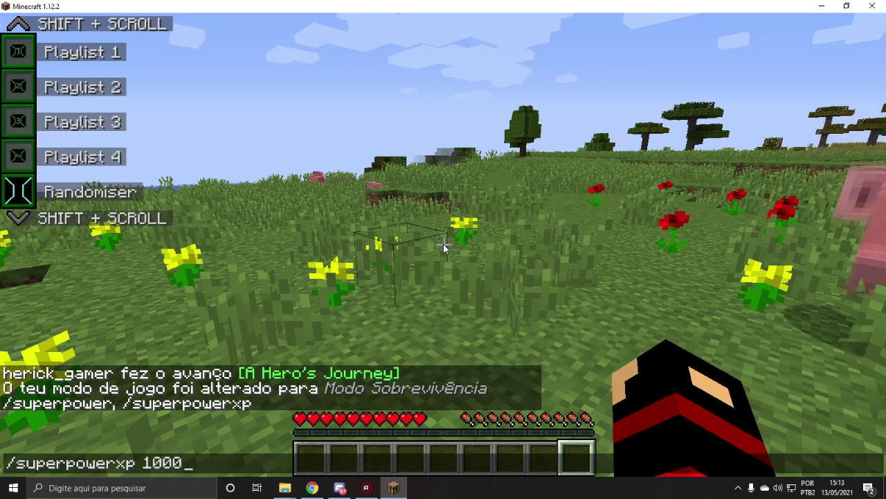
{"action": "type", "text": "000000"}
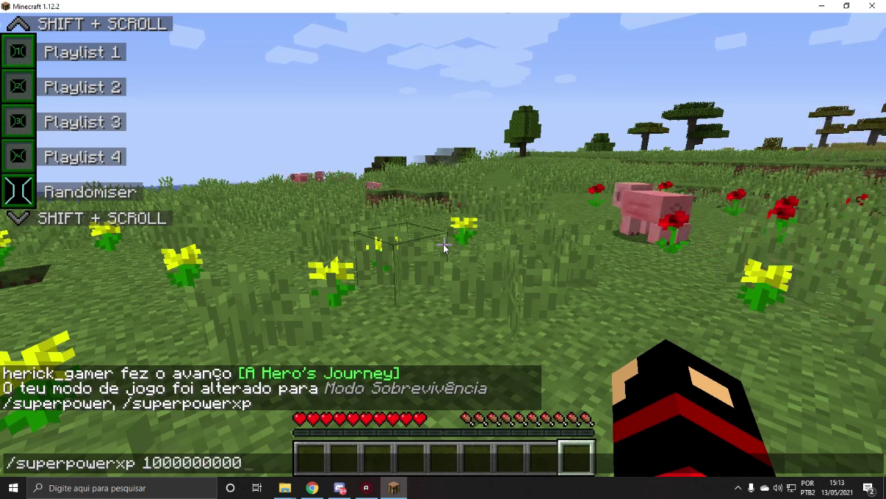
{"action": "type", "text": "0"}
{"action": "key", "text": "Return"}
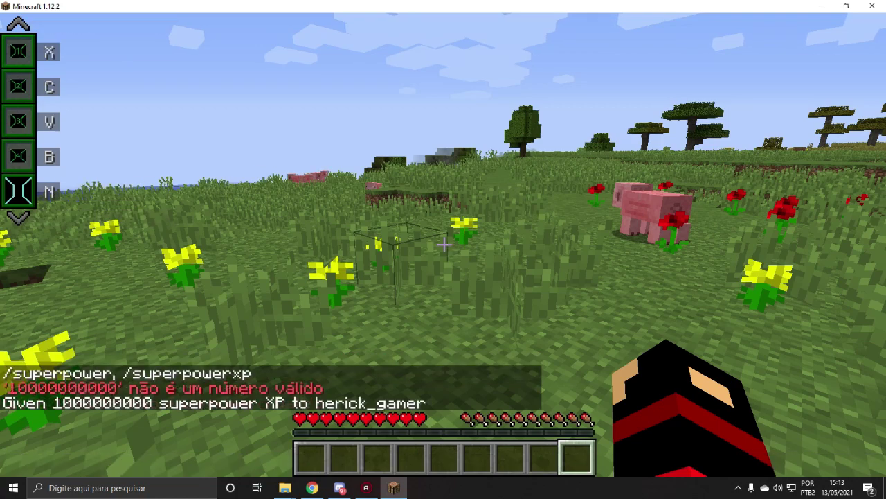
{"action": "key", "text": "t"}
{"action": "key", "text": "Up"}
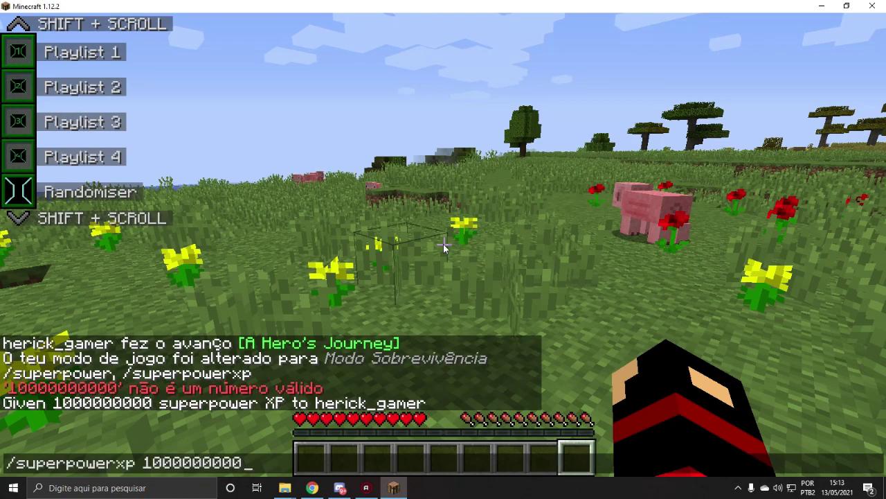
{"action": "key", "text": "Return"}
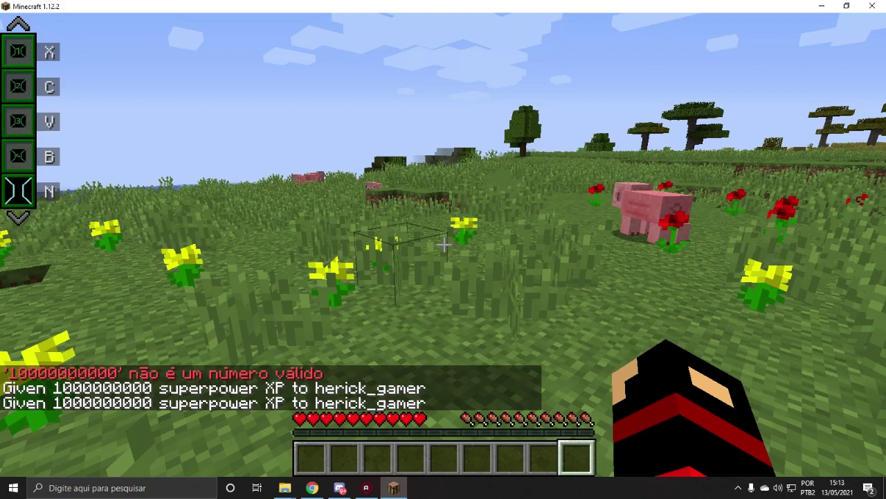
{"action": "key", "text": "t"}
{"action": "key", "text": "Up"}
{"action": "key", "text": "Return"}
{"action": "key", "text": "t"}
{"action": "key", "text": "Up"}
{"action": "key", "text": "Return"}
{"action": "key", "text": "t"}
{"action": "key", "text": "Up"}
{"action": "key", "text": "Return"}
Check the level reached on the Omnitrix page of the inventory
{"action": "key", "text": "e"}
{"action": "left_click", "coordinate": [366, 72]}
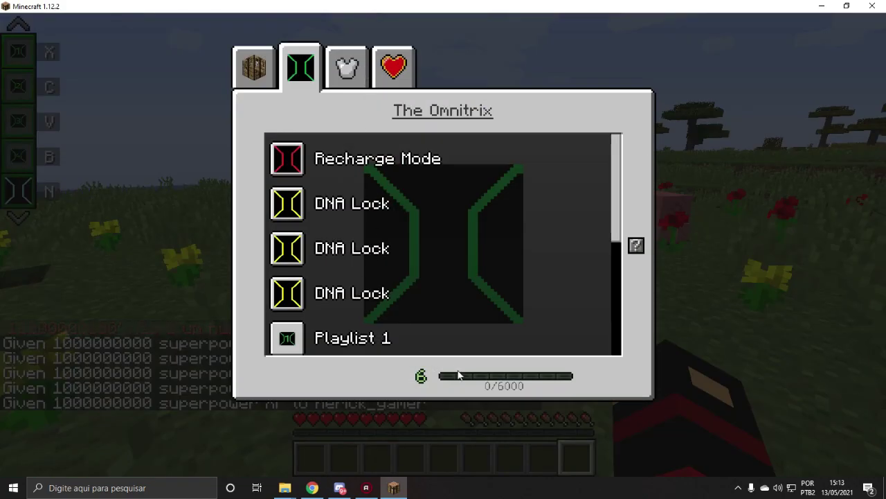
{"action": "key", "text": "e"}
{"action": "key", "text": "t"}
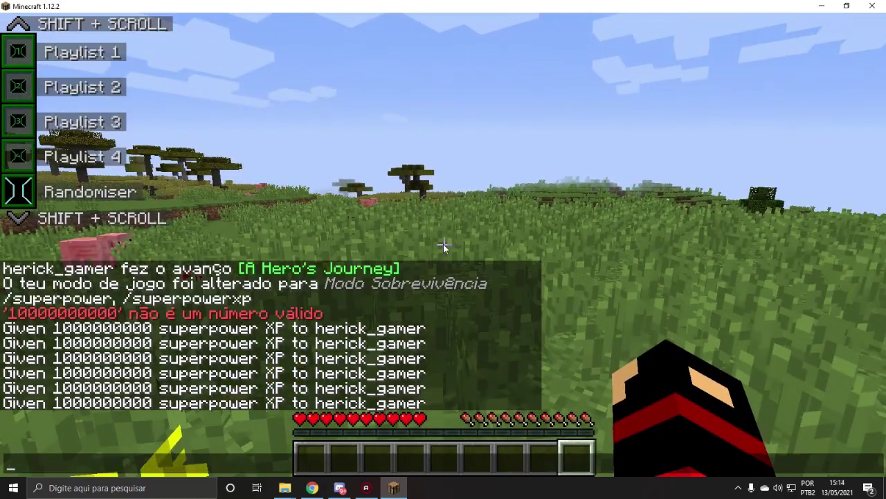
{"action": "key", "text": "Up"}
{"action": "key", "text": "Return"}
{"action": "key", "text": "t"}
{"action": "key", "text": "Up"}
{"action": "key", "text": "Return"}
{"action": "key", "text": "t"}
{"action": "key", "text": "Up"}
{"action": "key", "text": "Return"}
{"action": "key", "text": "t"}
{"action": "key", "text": "Up"}
{"action": "key", "text": "Return"}
Review the Omnitrix level and its list of abilities in the inventory
{"action": "key", "text": "e"}
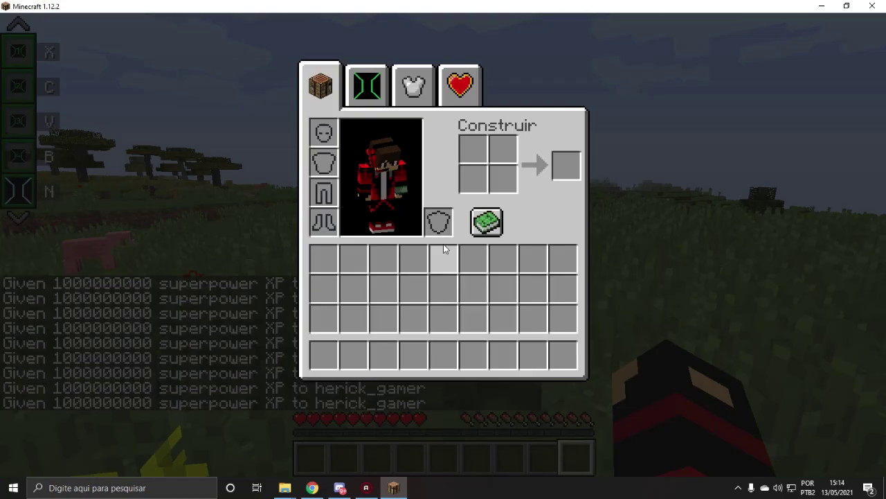
{"action": "left_click", "coordinate": [360, 91]}
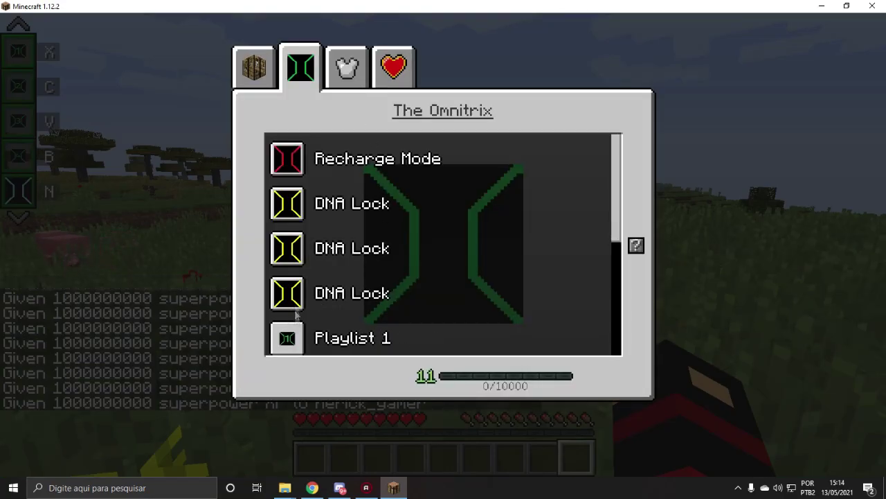
{"action": "scroll", "coordinate": [297, 325], "scroll_direction": "down", "scroll_amount": 5}
{"action": "key", "text": "e"}
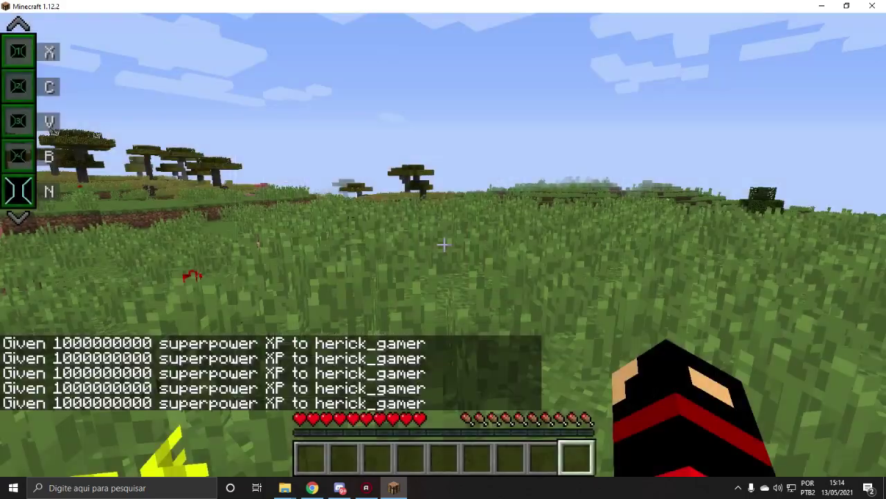
Cycle through the camera perspectives, leave the world and quit the game
{"action": "key", "text": "F5"}
{"action": "key", "text": "F5"}
{"action": "key", "text": "F5"}
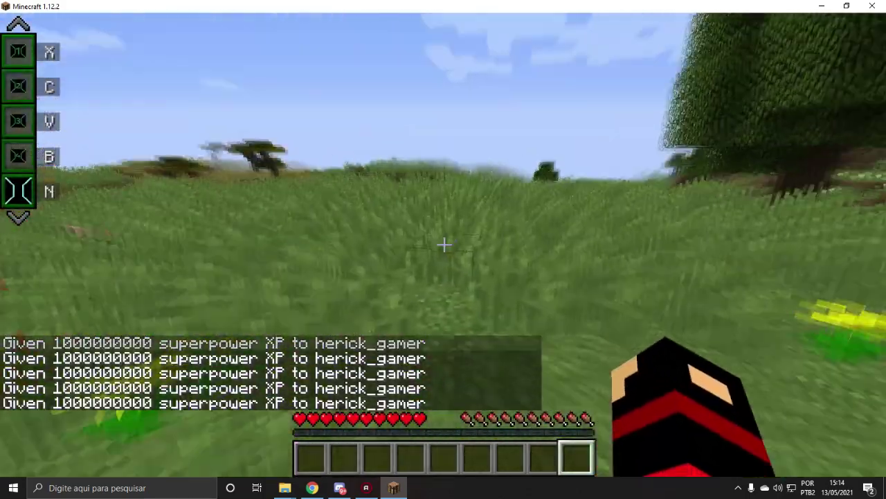
{"action": "key", "text": "Escape"}
{"action": "left_click", "coordinate": [420, 315]}
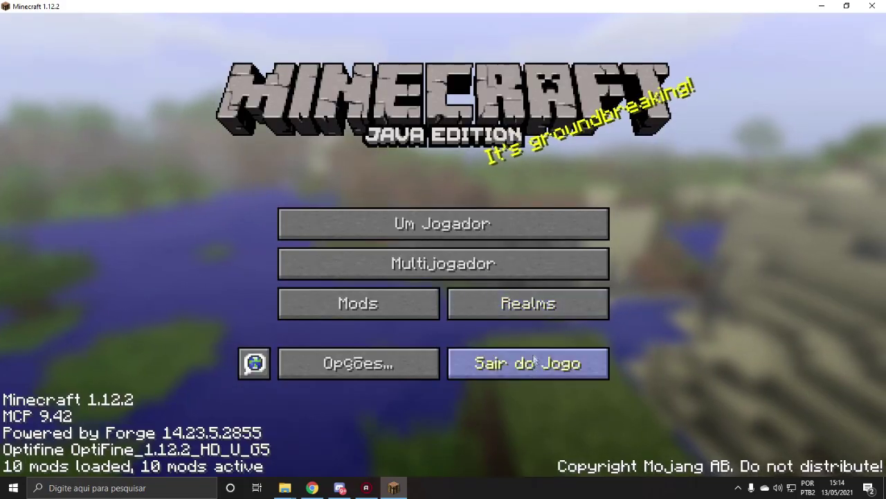
{"action": "left_click", "coordinate": [528, 363]}
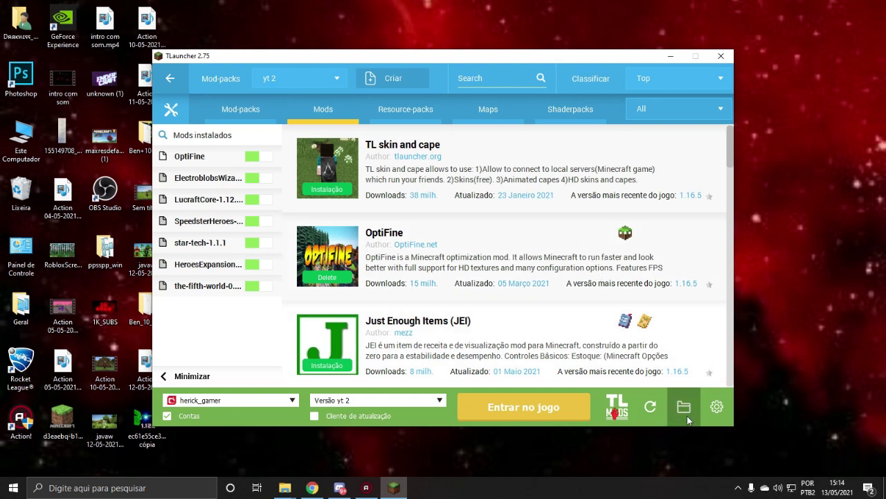
Examine the installed mod files in the .minecraft\versions\yt 2\mods folder, and close the folder window
{"action": "left_click", "coordinate": [684, 408]}
{"action": "scroll", "coordinate": [104, 212], "scroll_direction": "down", "scroll_amount": 5}
{"action": "scroll", "coordinate": [102, 213], "scroll_direction": "down", "scroll_amount": 10}
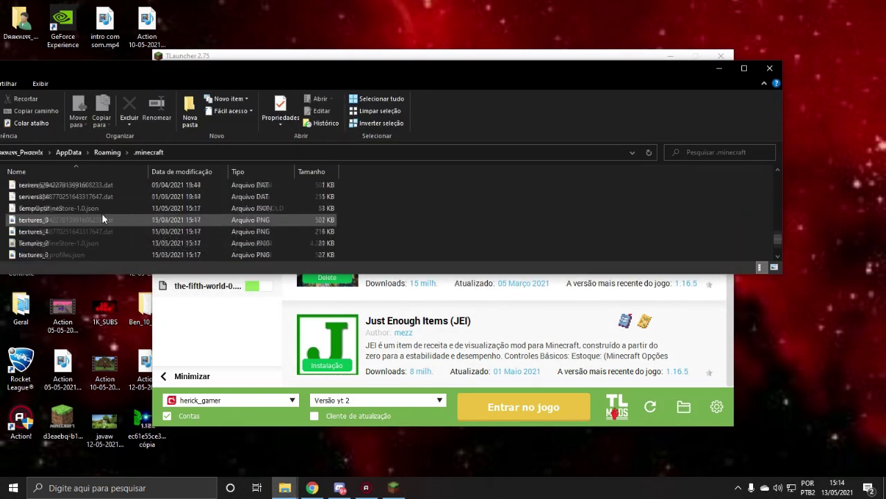
{"action": "scroll", "coordinate": [102, 214], "scroll_direction": "up", "scroll_amount": 6}
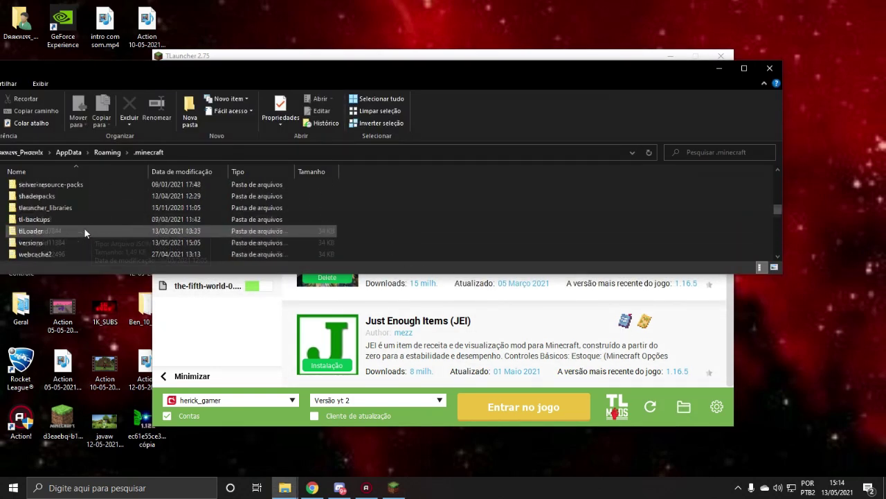
{"action": "double_click", "coordinate": [50, 243]}
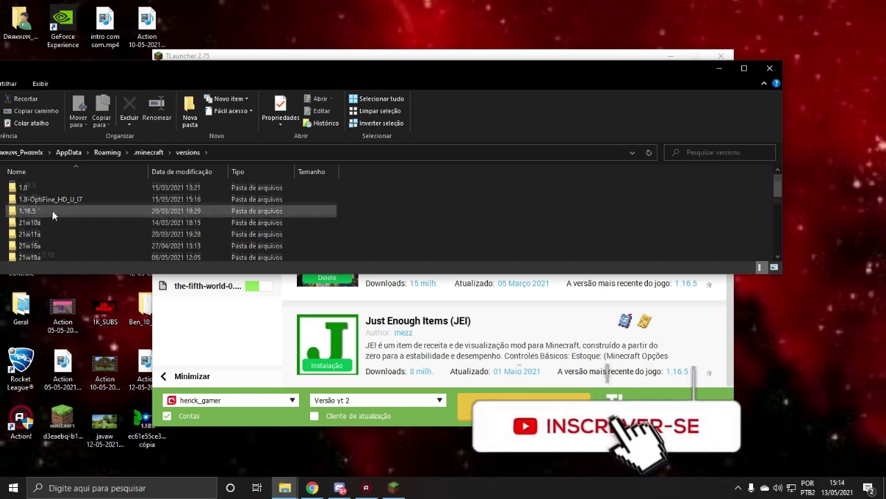
{"action": "scroll", "coordinate": [52, 210], "scroll_direction": "down", "scroll_amount": 10}
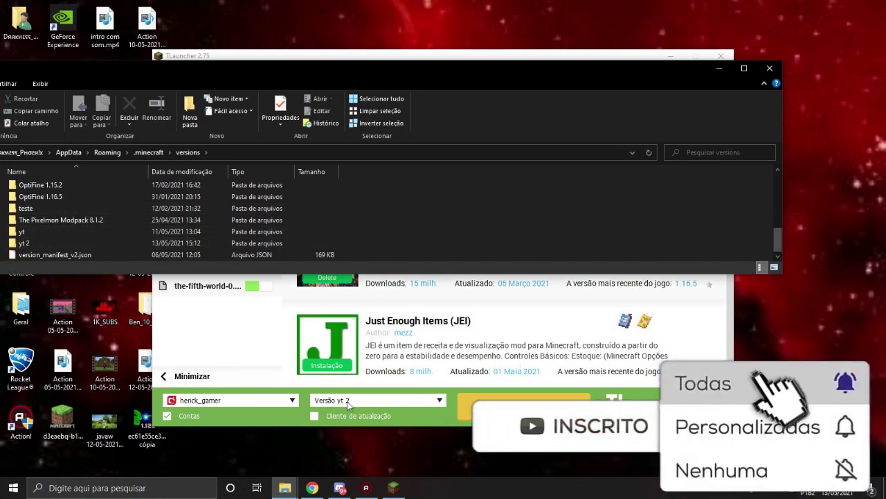
{"action": "double_click", "coordinate": [28, 243]}
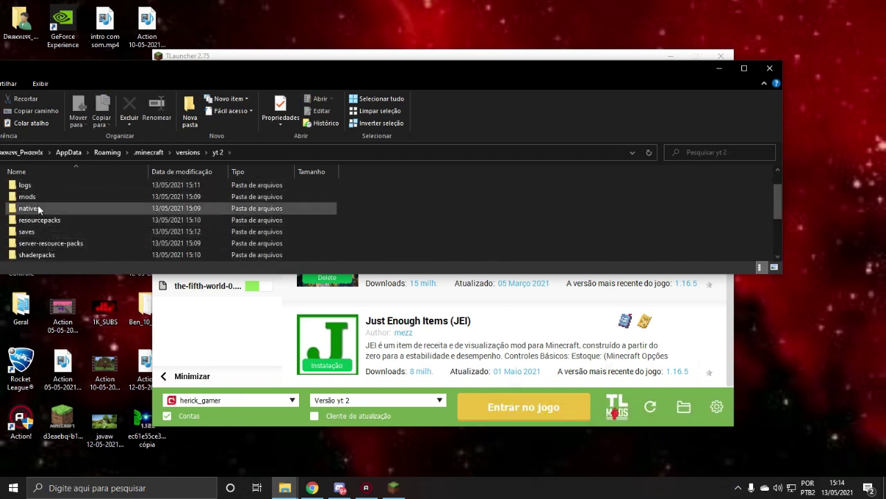
{"action": "double_click", "coordinate": [38, 196]}
{"action": "left_click_drag", "start_coordinate": [119, 82], "coordinate": [194, 61]}
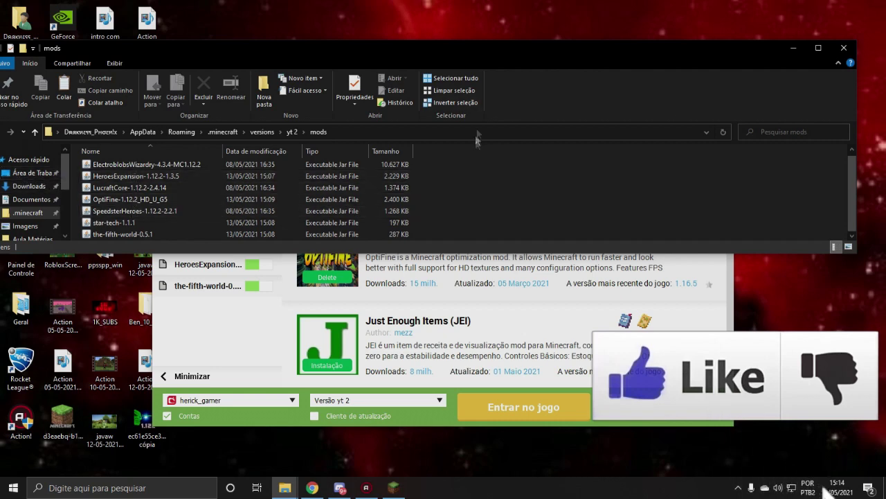
{"action": "left_click", "coordinate": [851, 50]}
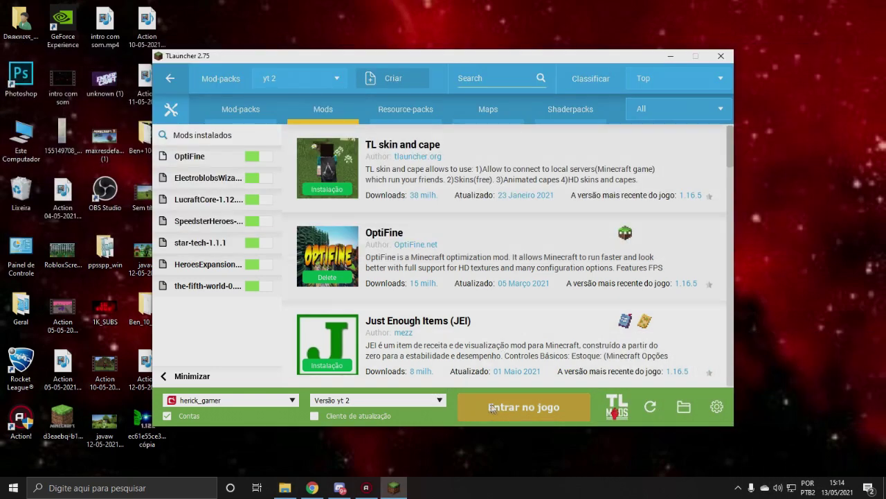